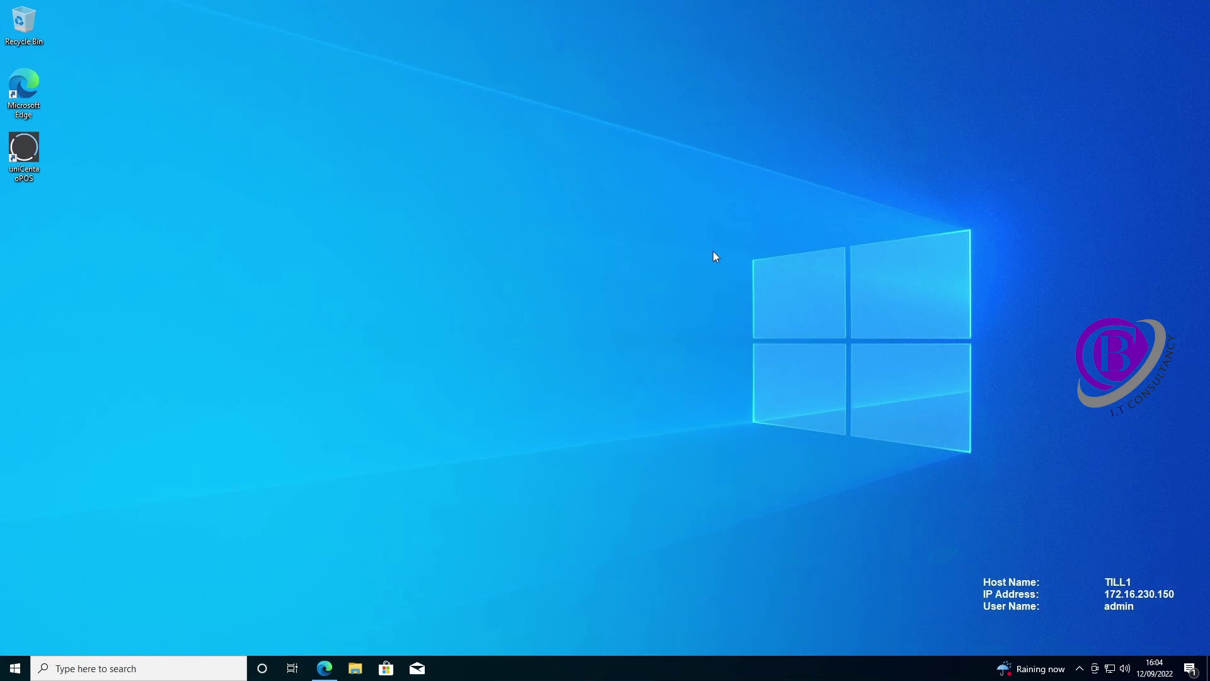
- Launch uniCenta oPOS as Administrator, check its MySQL Database Setup, and go back to Sales
{"action": "double_click", "coordinate": [21, 153]}
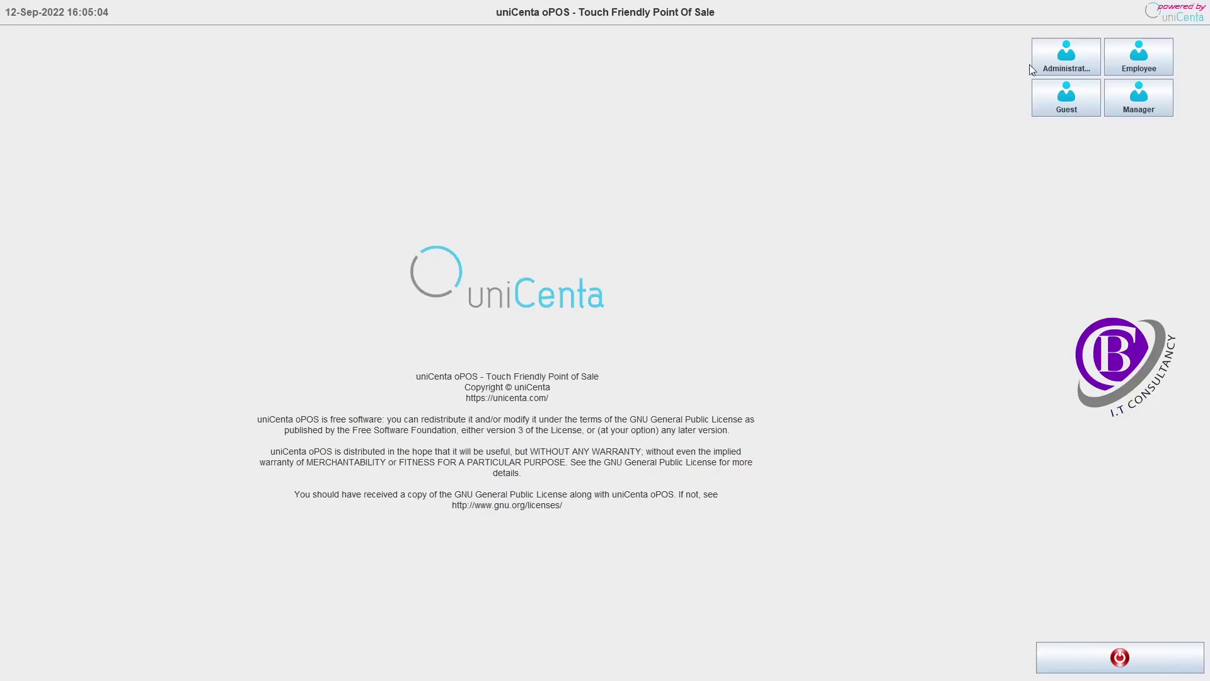
{"action": "left_click", "coordinate": [1035, 68]}
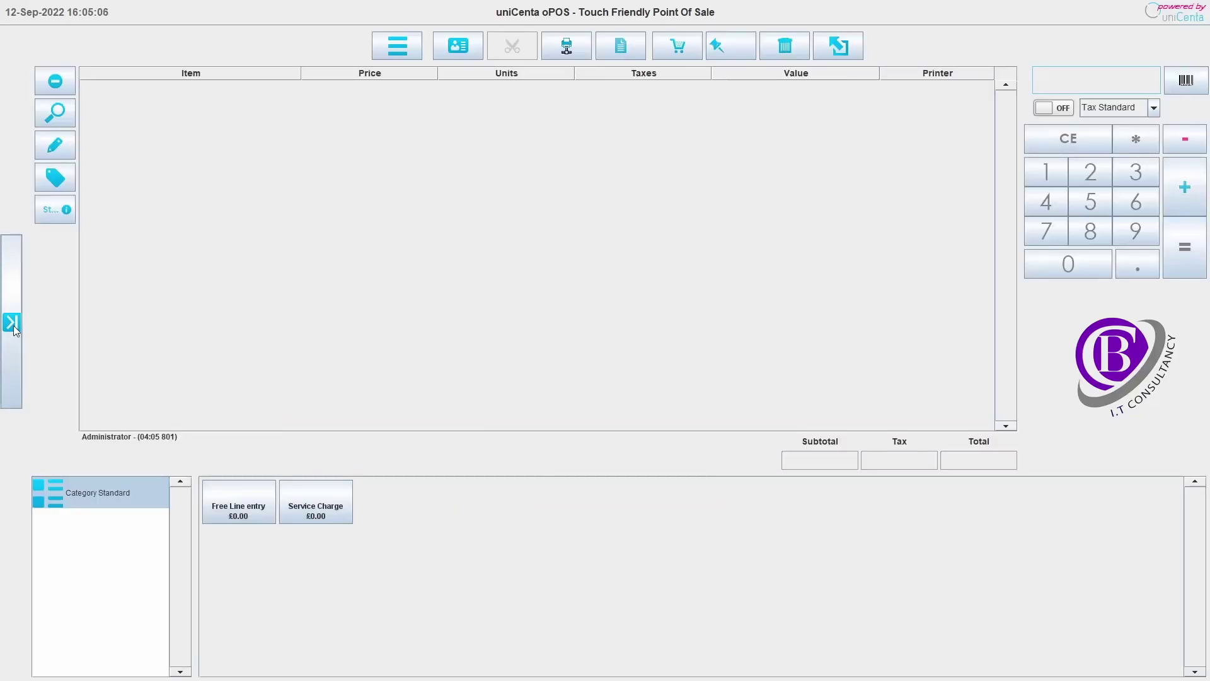
{"action": "left_click", "coordinate": [9, 321]}
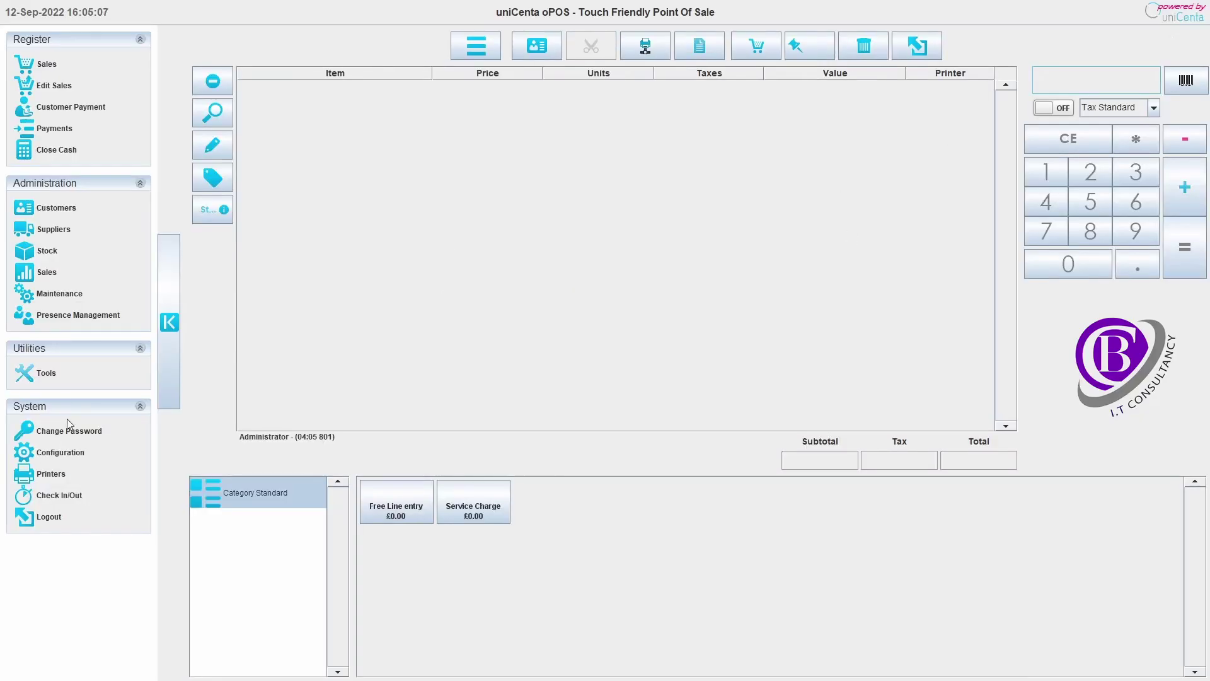
{"action": "left_click", "coordinate": [65, 455]}
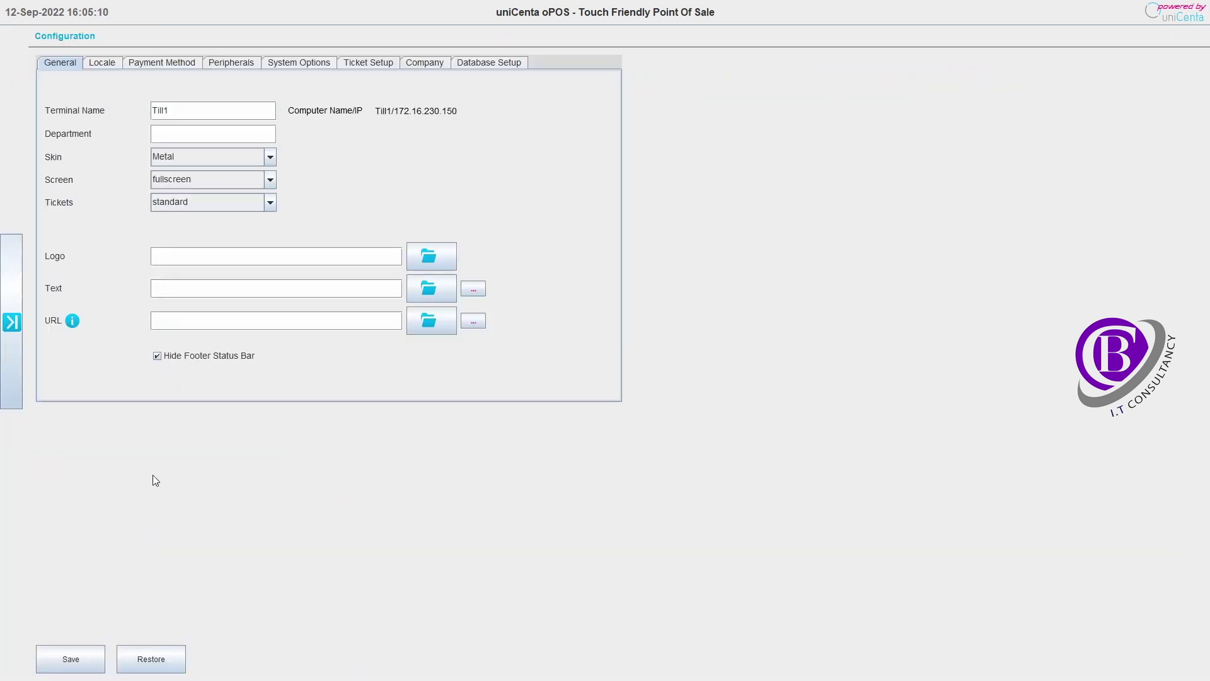
{"action": "left_click", "coordinate": [492, 64]}
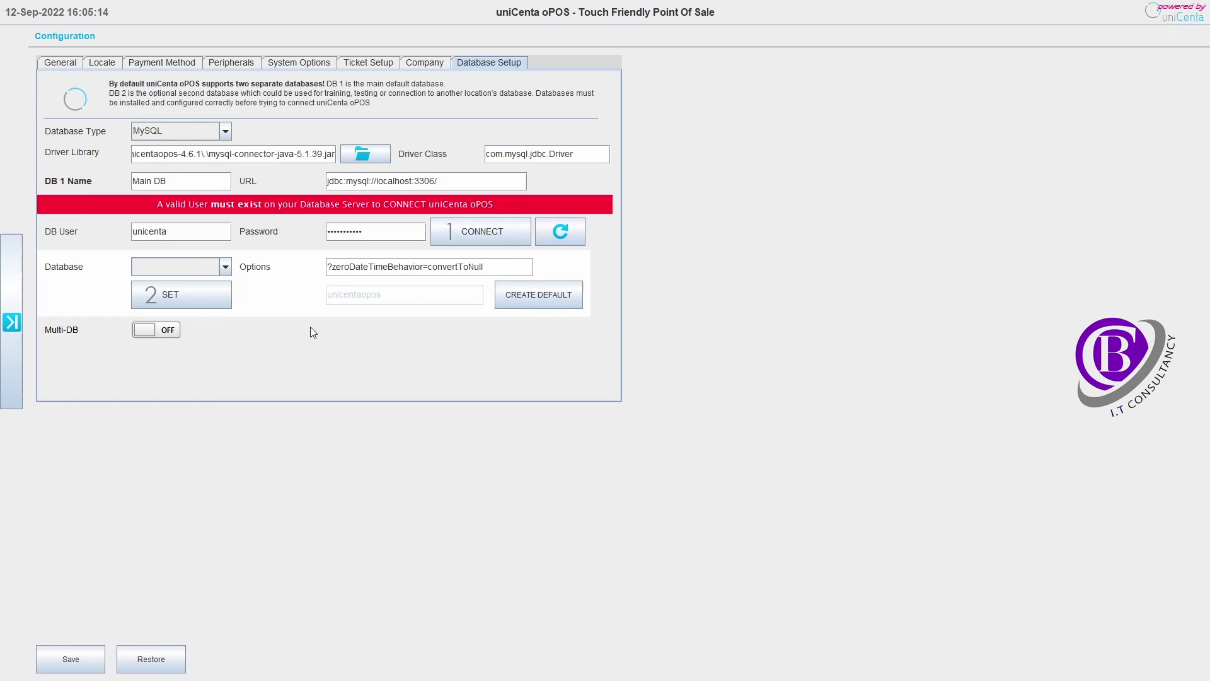
{"action": "left_click", "coordinate": [12, 323]}
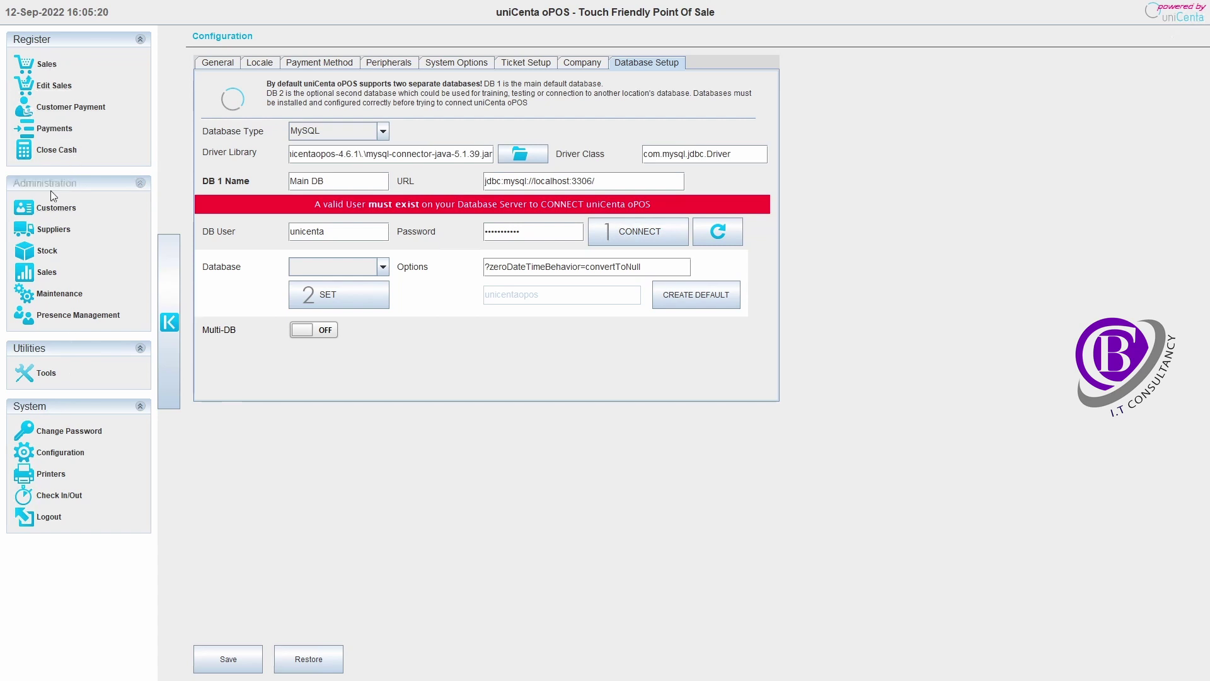
{"action": "left_click", "coordinate": [56, 65]}
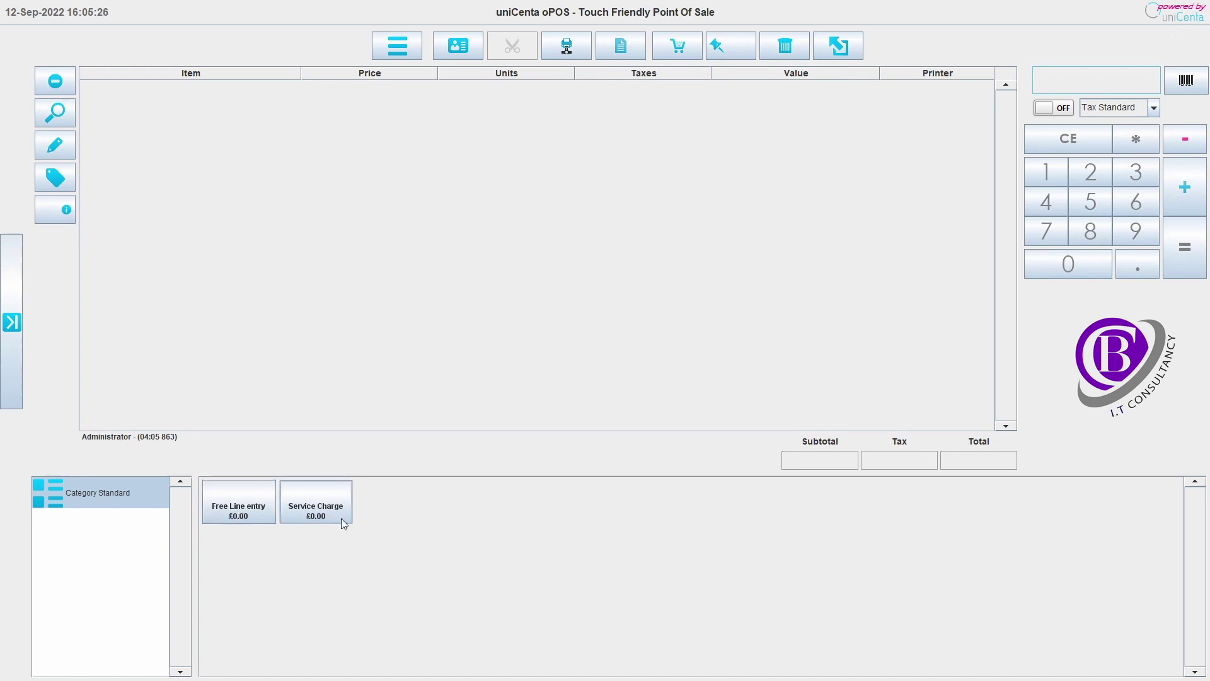
- Start a new product in Stock > Products with test1 as reference and name
{"action": "left_click", "coordinate": [11, 328]}
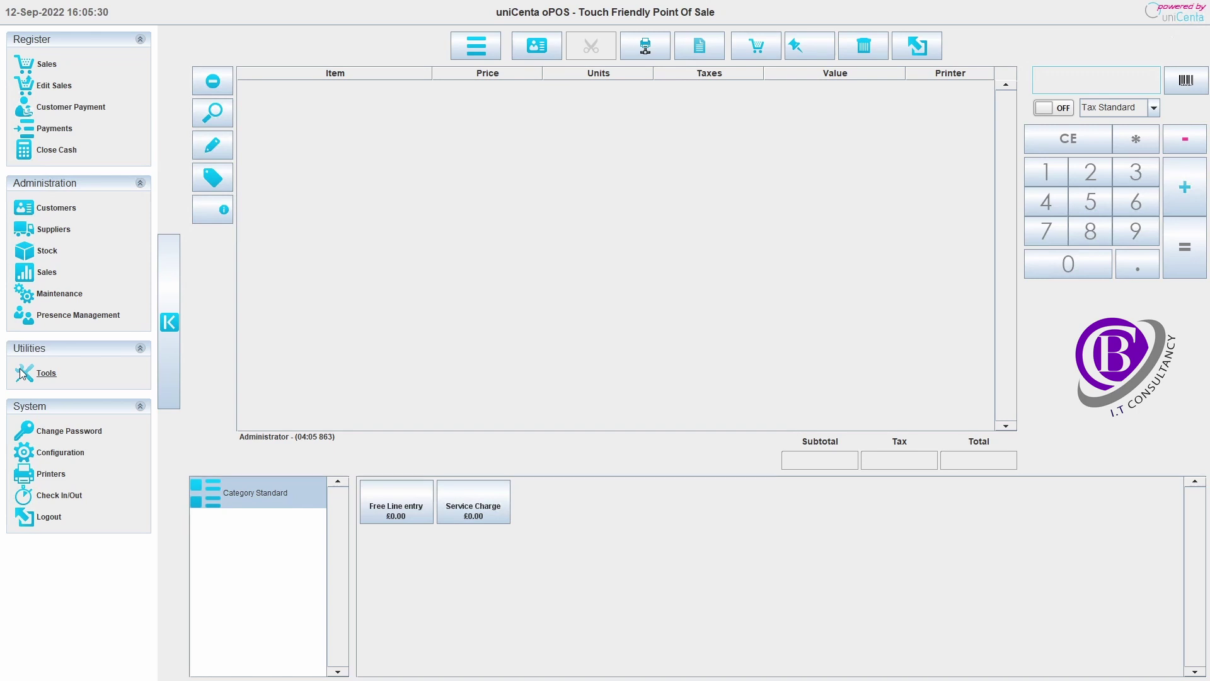
{"action": "left_click", "coordinate": [47, 253]}
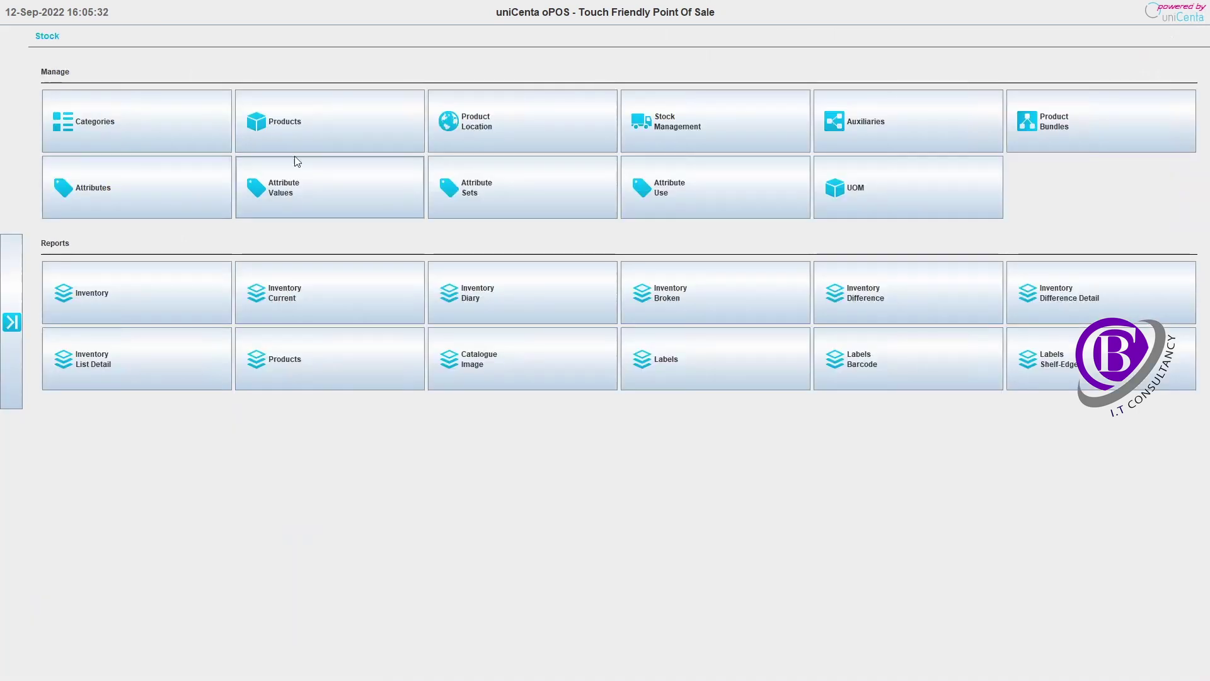
{"action": "left_click", "coordinate": [324, 139]}
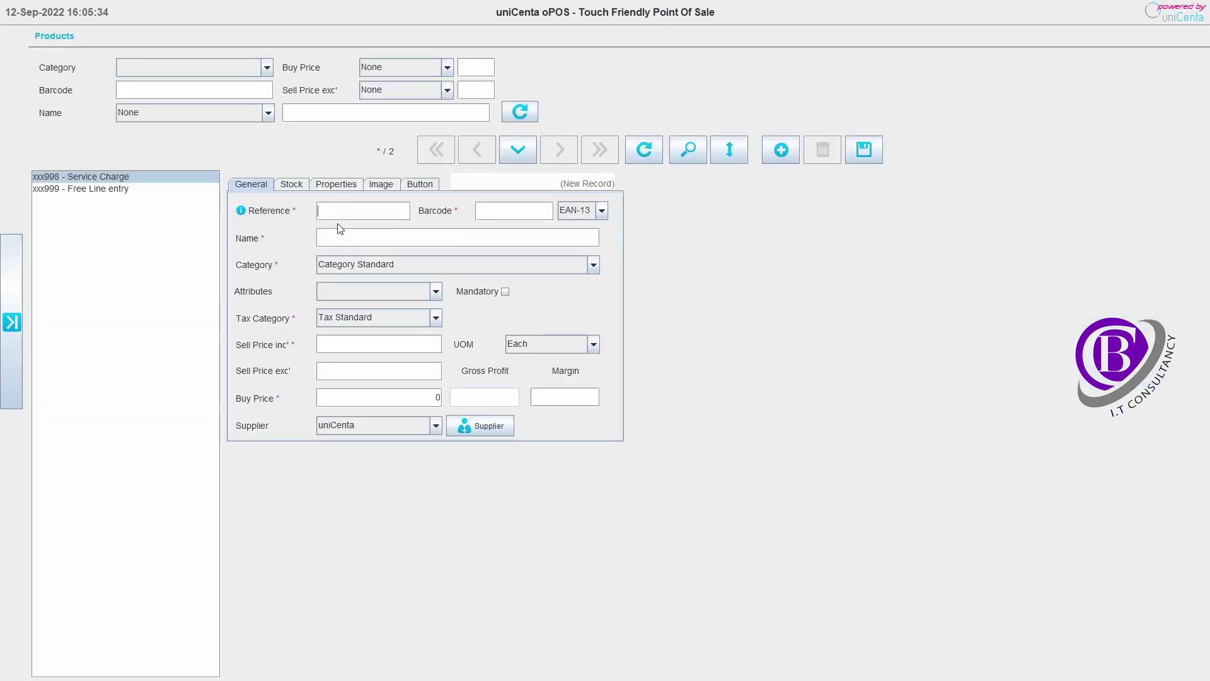
{"action": "type", "text": "test1"}
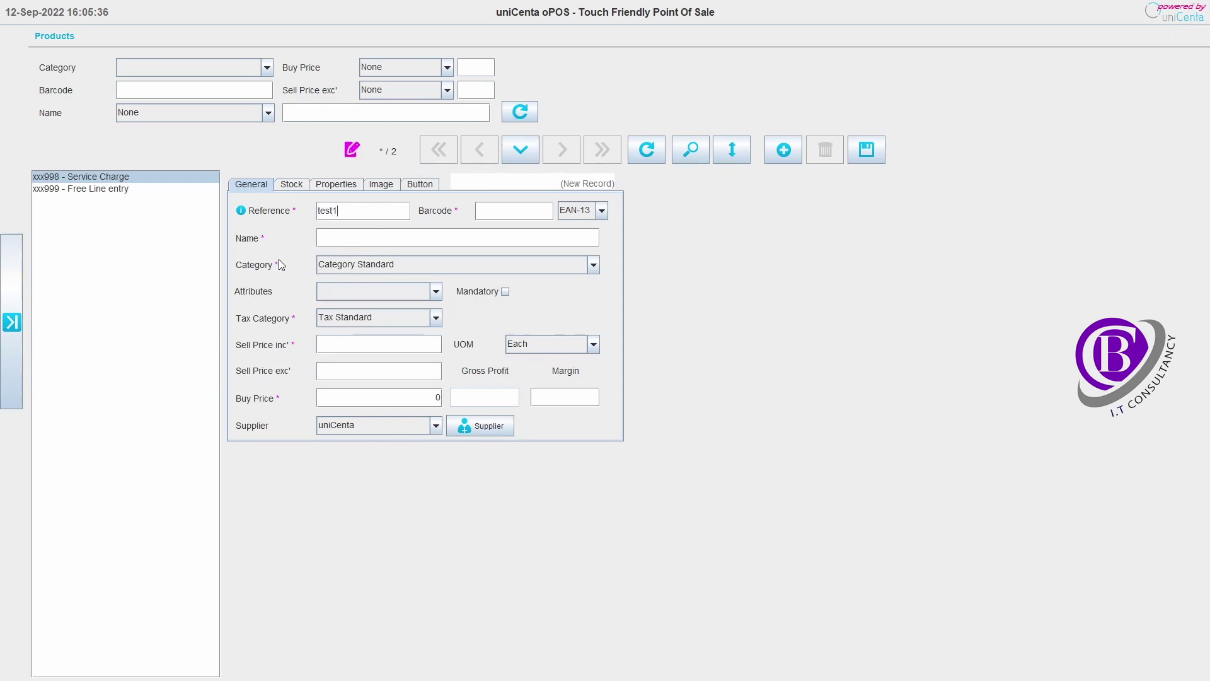
{"action": "left_click", "coordinate": [381, 238]}
{"action": "type", "text": "test1"}
- Give test1 a £9.00 sell price and a £5.00 buy price, and save it
{"action": "left_click", "coordinate": [376, 341]}
{"action": "type", "text": "9"}
{"action": "key", "text": "Tab"}
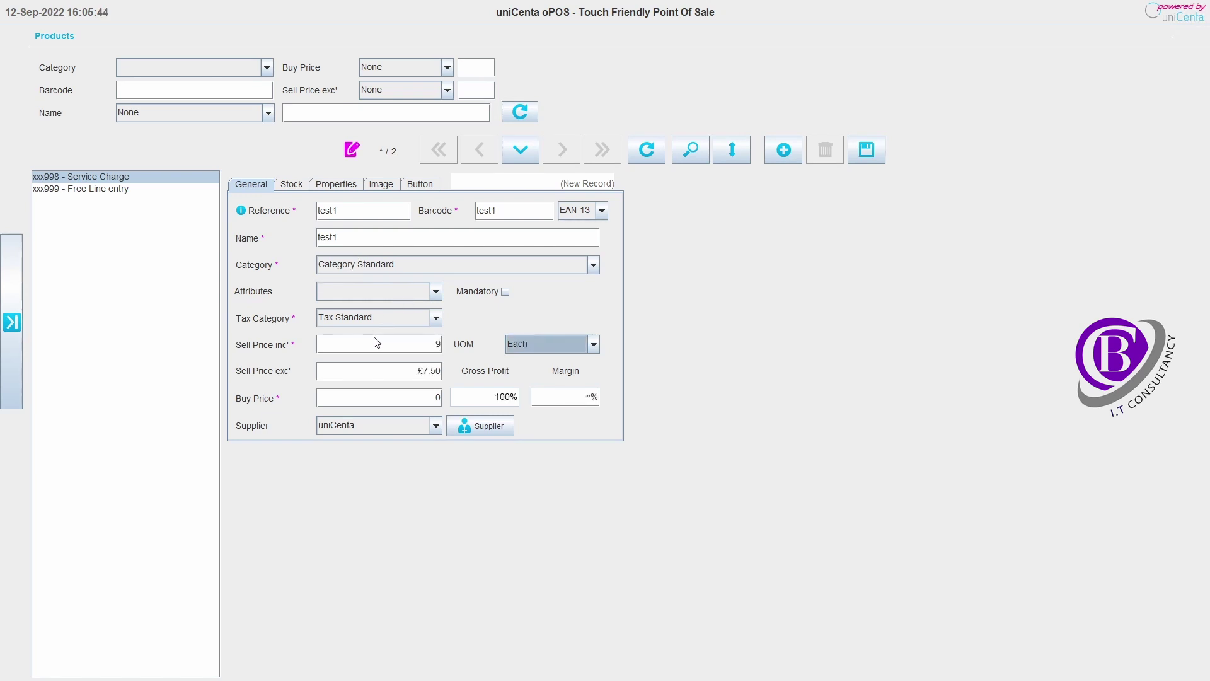
{"action": "left_click", "coordinate": [406, 403]}
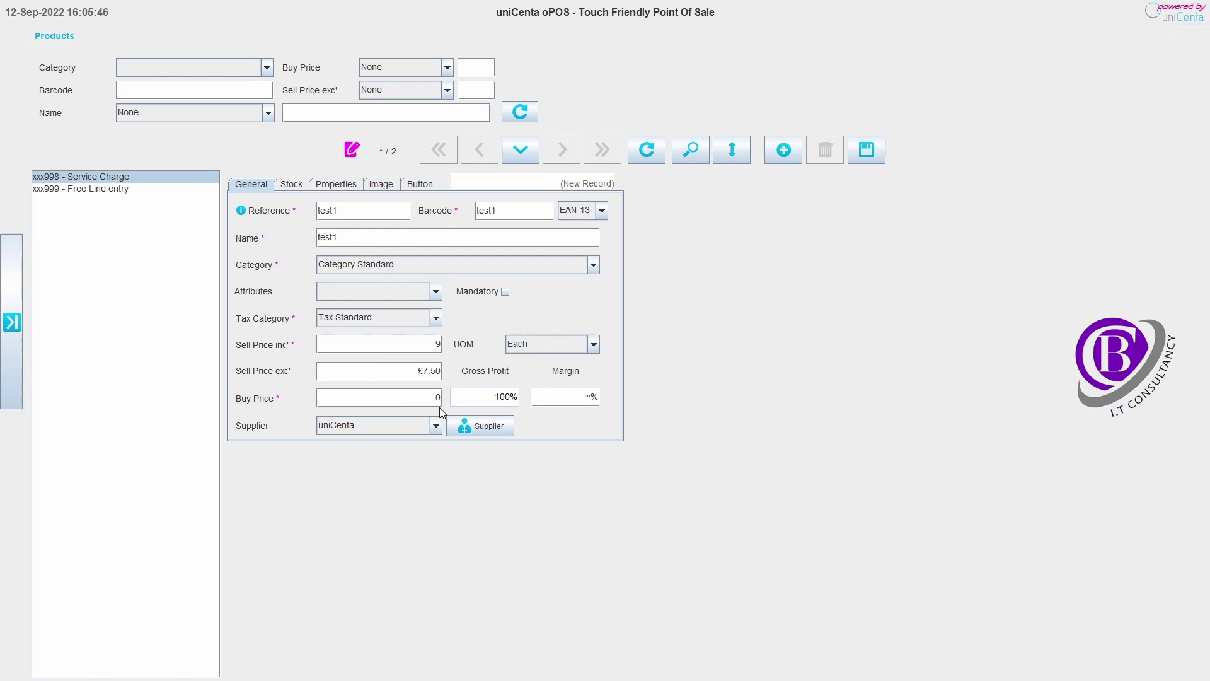
{"action": "type", "text": "5"}
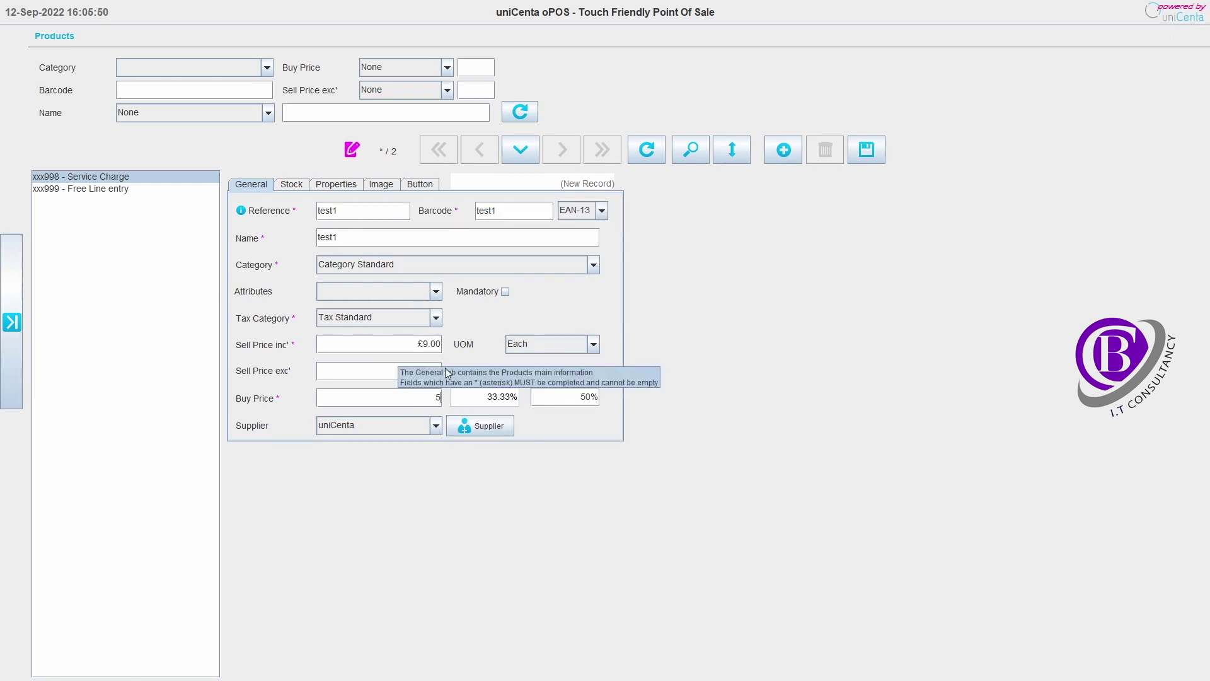
{"action": "left_click", "coordinate": [872, 153]}
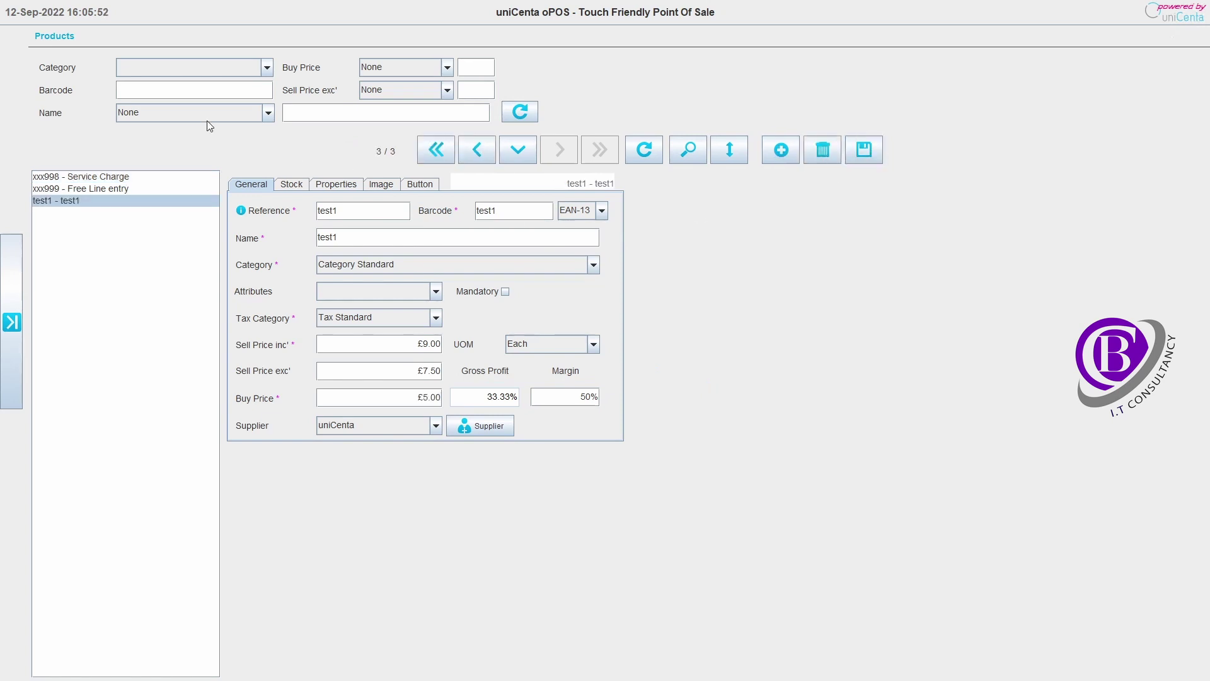
- Ring up one test1 on the sales ticket for £9.00, then exit uniCenta oPOS
{"action": "left_click", "coordinate": [12, 322]}
{"action": "left_click", "coordinate": [37, 53]}
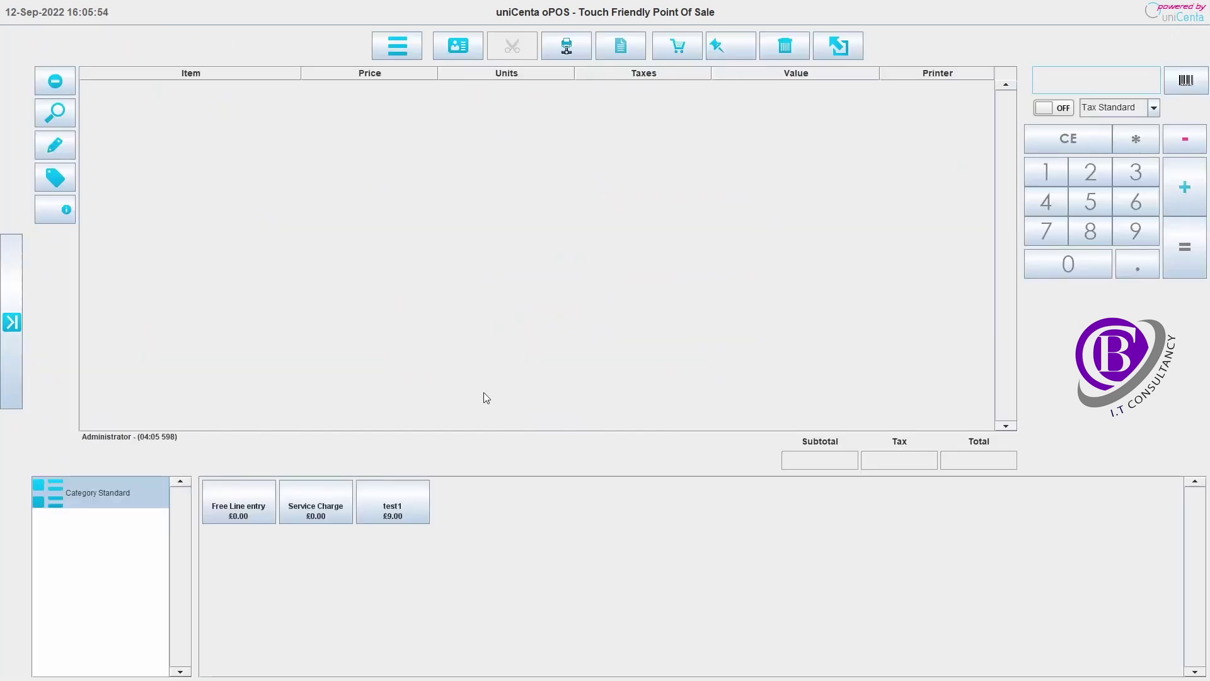
{"action": "left_click", "coordinate": [406, 506]}
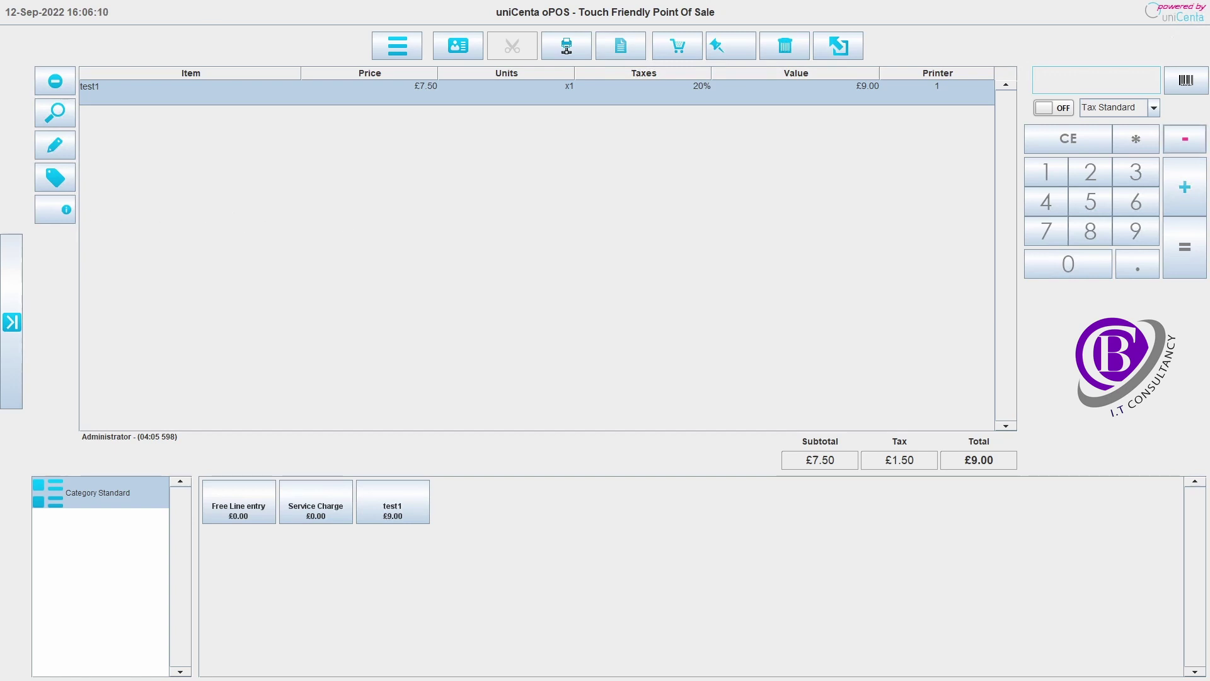
{"action": "key", "text": "alt+F4"}
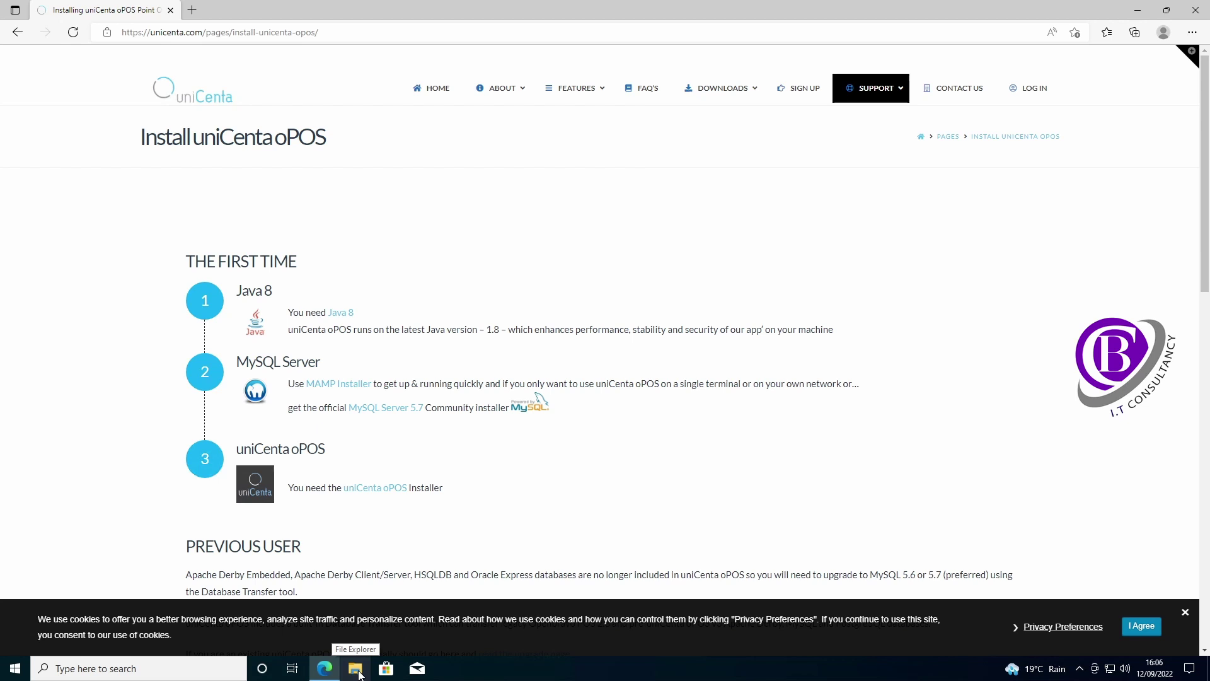
- Bring File Explorer up over the uniCenta install page in Edge
{"action": "left_click", "coordinate": [356, 669]}
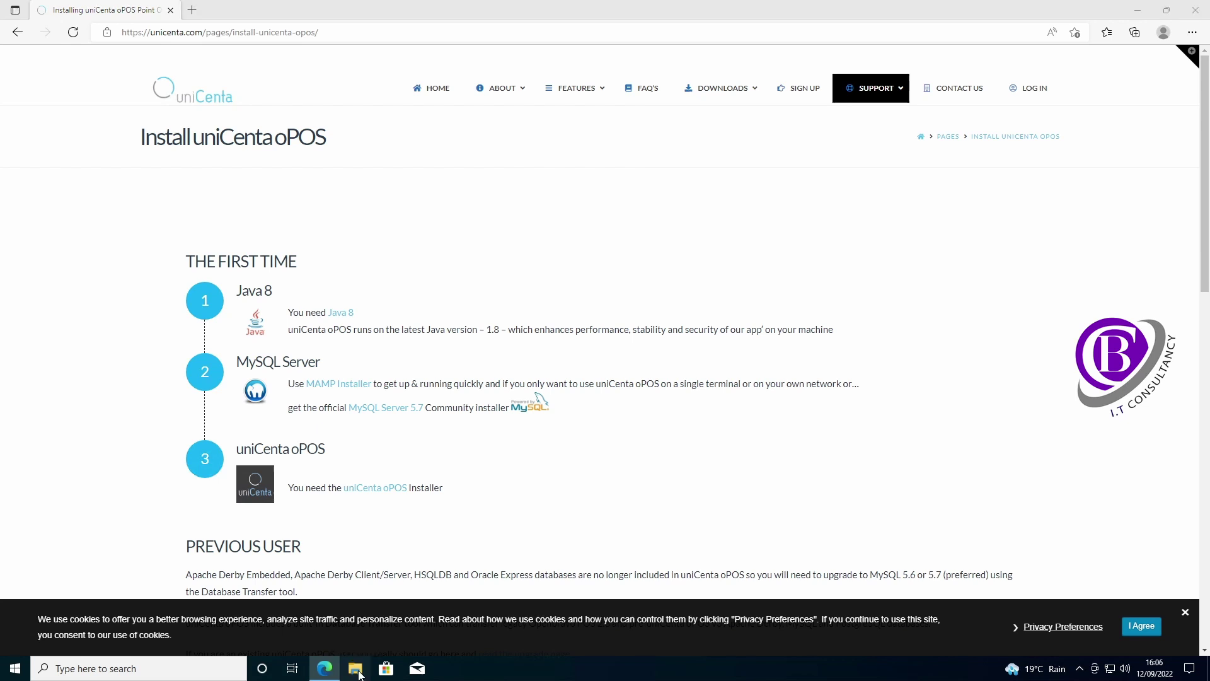
- Open Local Disk (C:) from This PC in File Explorer
{"action": "left_click", "coordinate": [310, 342]}
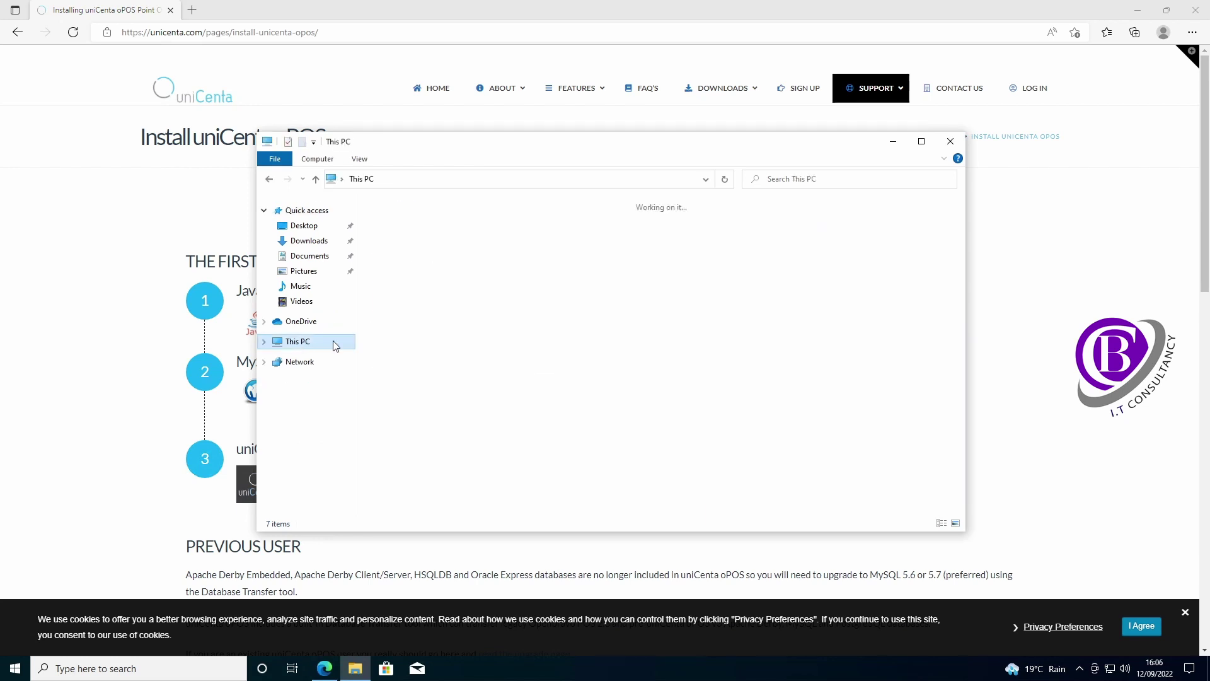
{"action": "left_click", "coordinate": [432, 351]}
{"action": "double_click", "coordinate": [431, 351]}
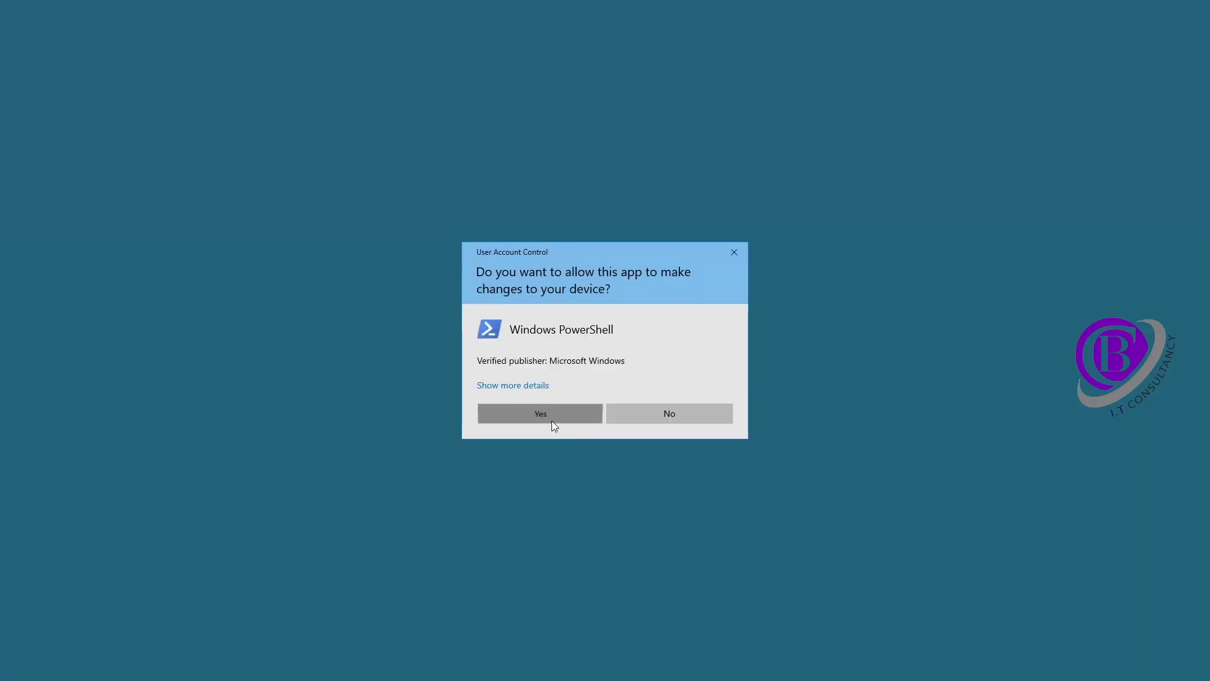
- Launch Notepad with the notepad command from an administrator PowerShell prompt
{"action": "left_click", "coordinate": [552, 422]}
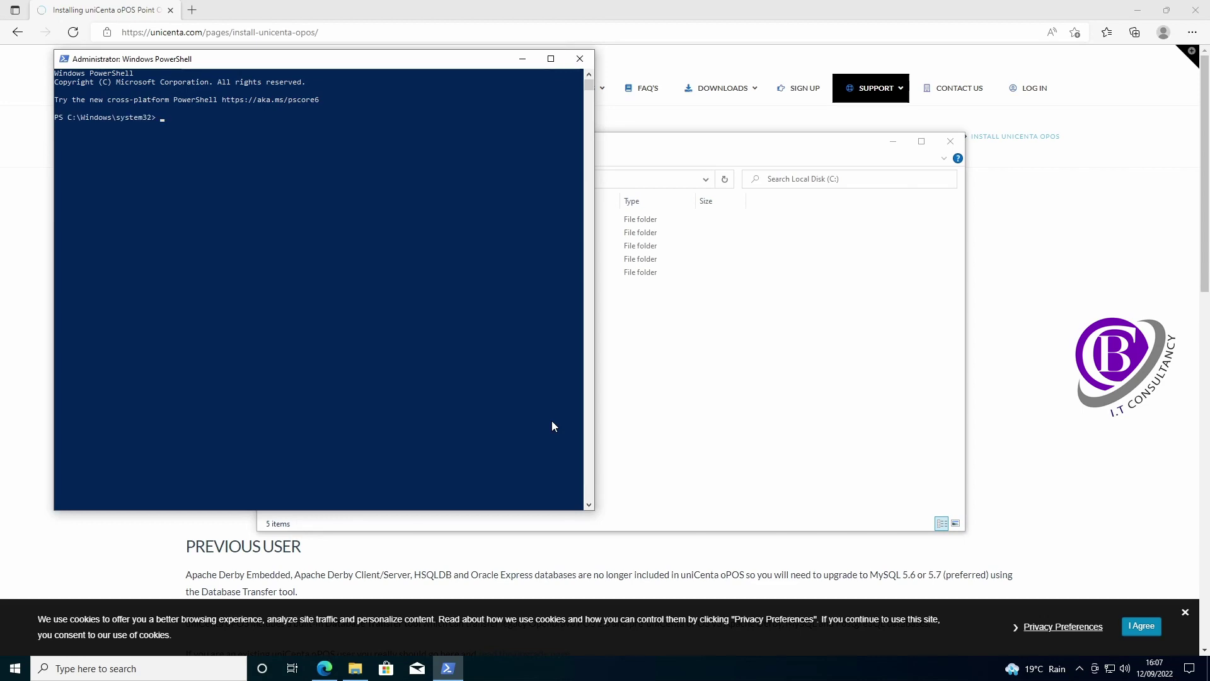
{"action": "type", "text": "notepad"}
{"action": "key", "text": "BackSpace"}
{"action": "key", "text": "BackSpace"}
{"action": "key", "text": "BackSpace"}
{"action": "type", "text": "pad"}
{"action": "key", "text": "Return"}
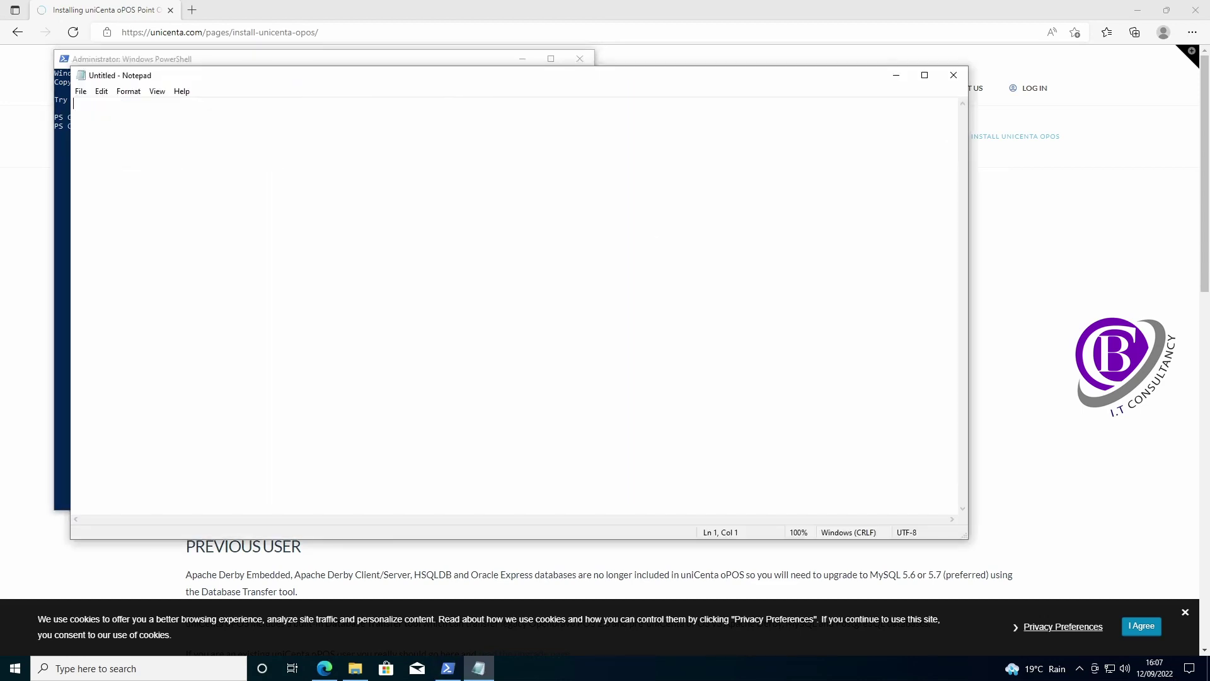
{"action": "left_click", "coordinate": [81, 91]}
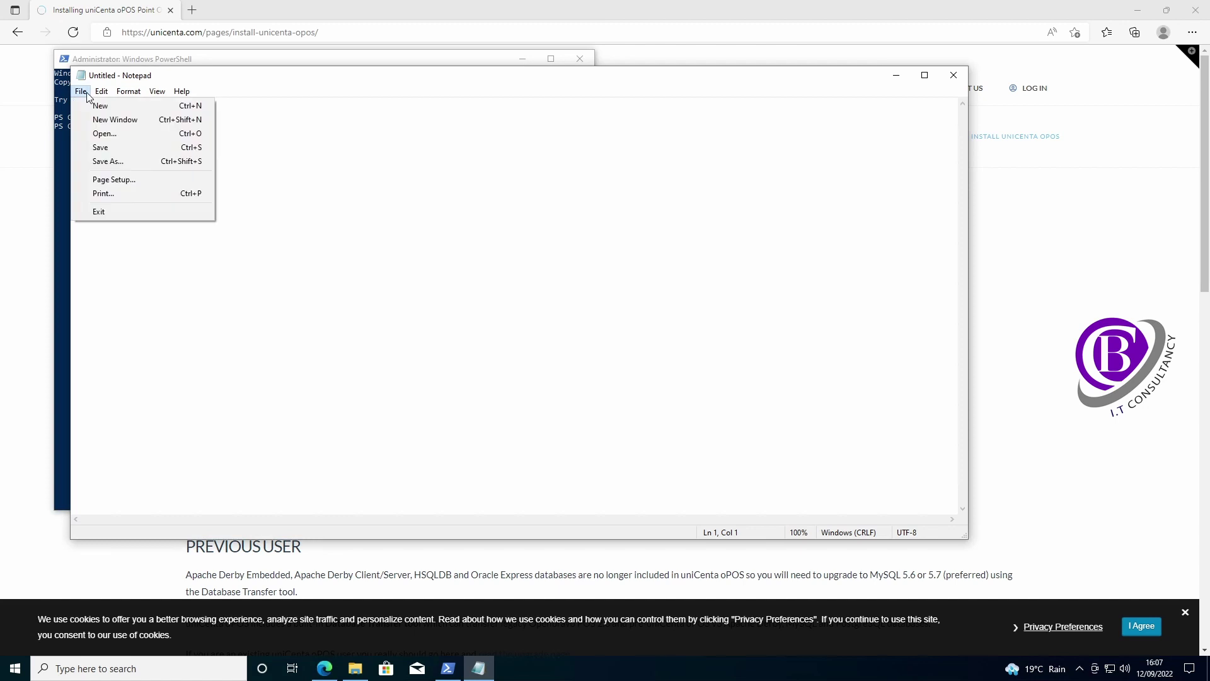
- Browse the Open dialog to C:\Program Files\Java\jre1.8.0_341\lib\security with All Files shown
{"action": "left_click", "coordinate": [101, 134]}
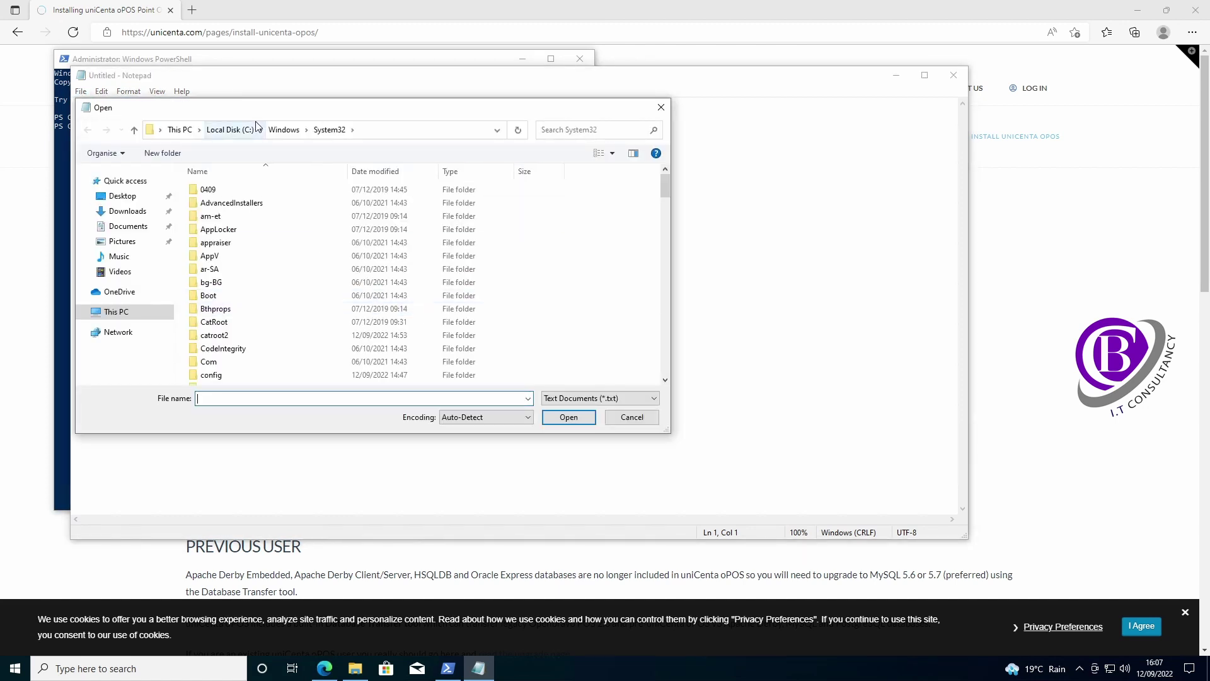
{"action": "left_click", "coordinate": [238, 129]}
{"action": "double_click", "coordinate": [232, 202]}
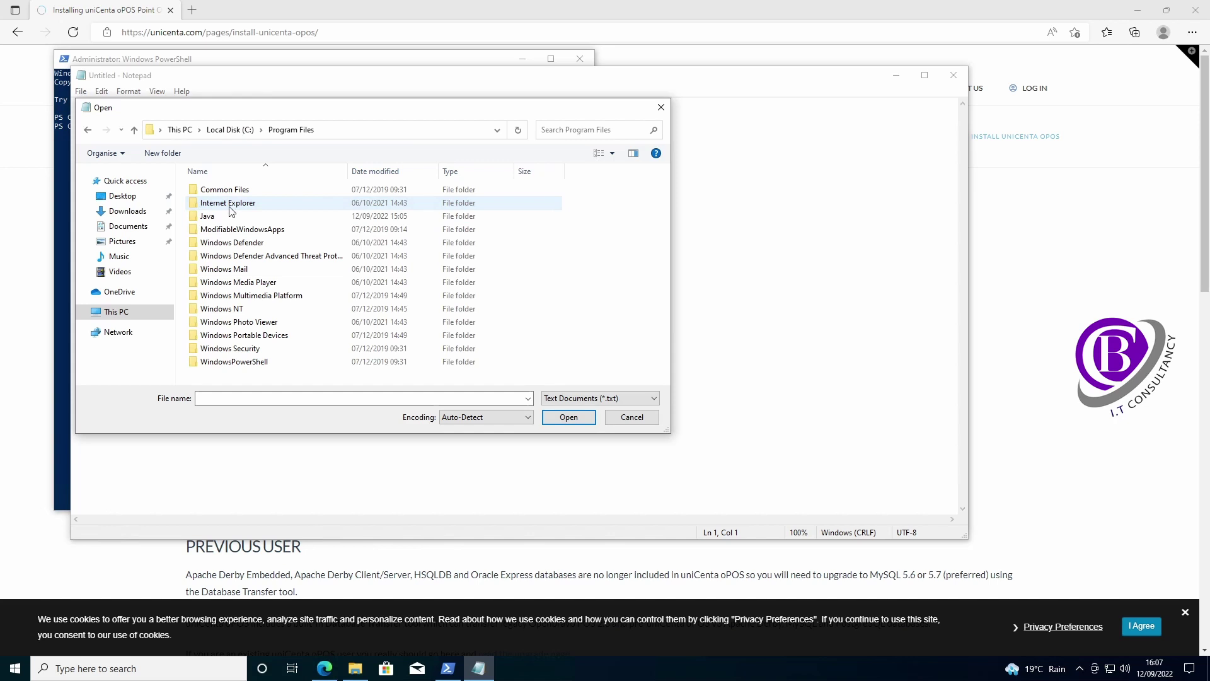
{"action": "double_click", "coordinate": [222, 213]}
{"action": "double_click", "coordinate": [222, 193]}
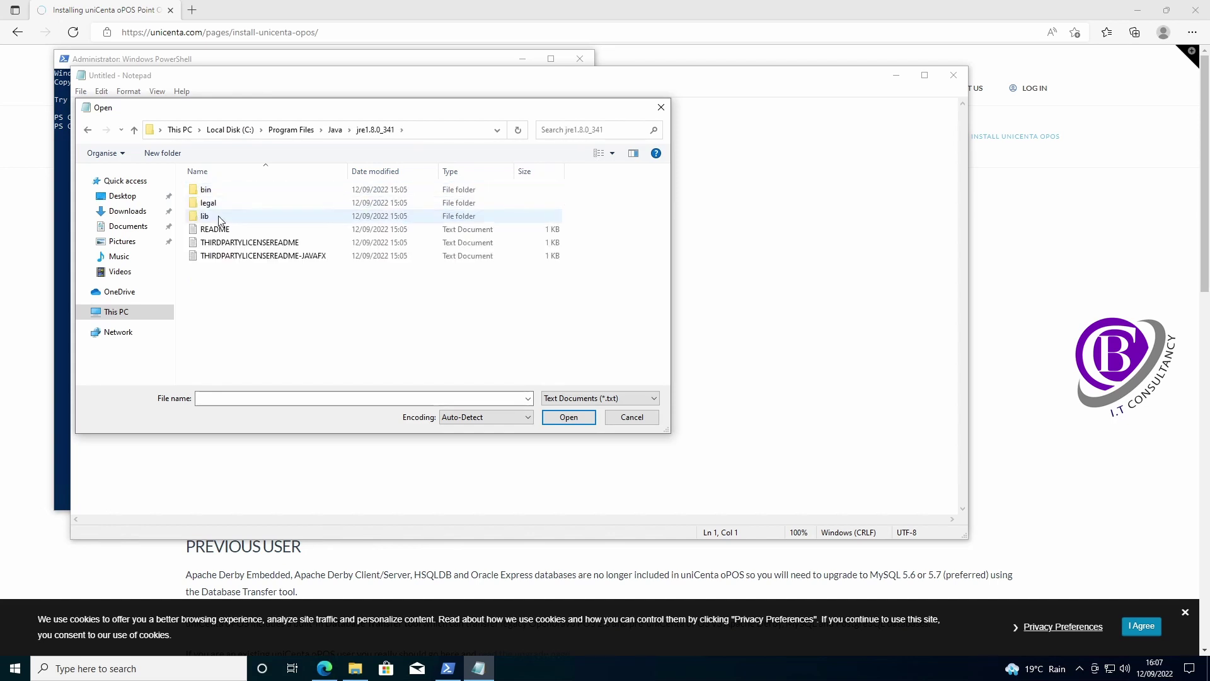
{"action": "double_click", "coordinate": [220, 216]}
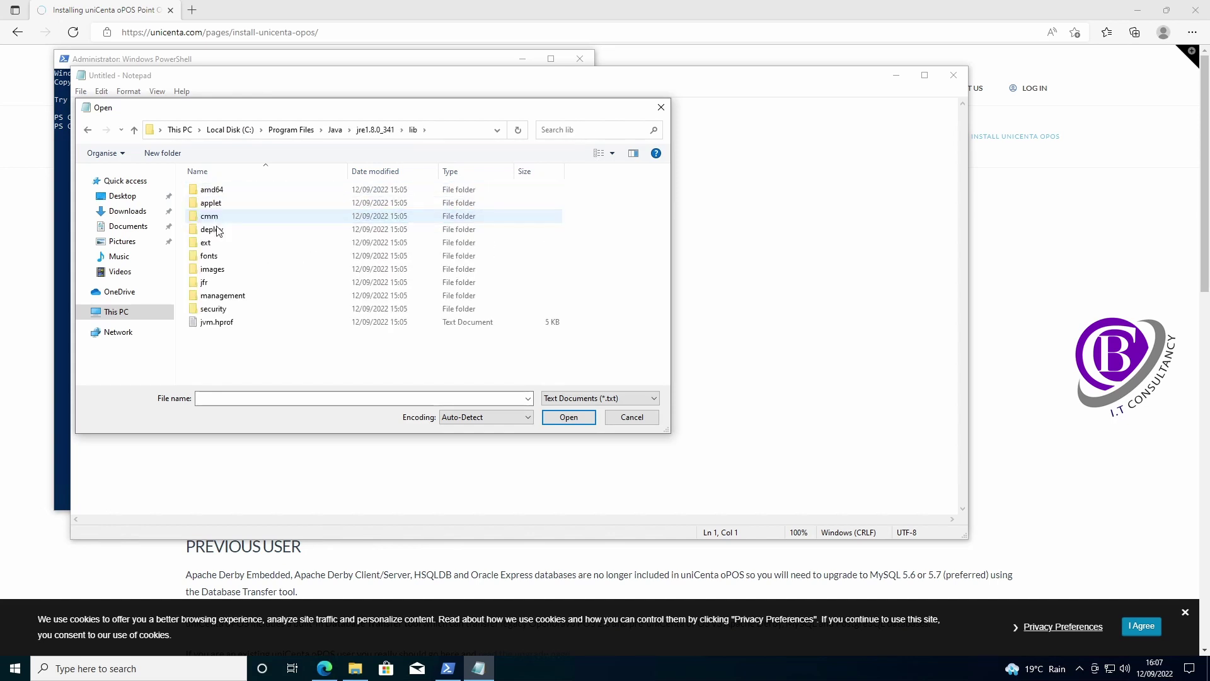
{"action": "double_click", "coordinate": [226, 309]}
{"action": "left_click", "coordinate": [596, 398]}
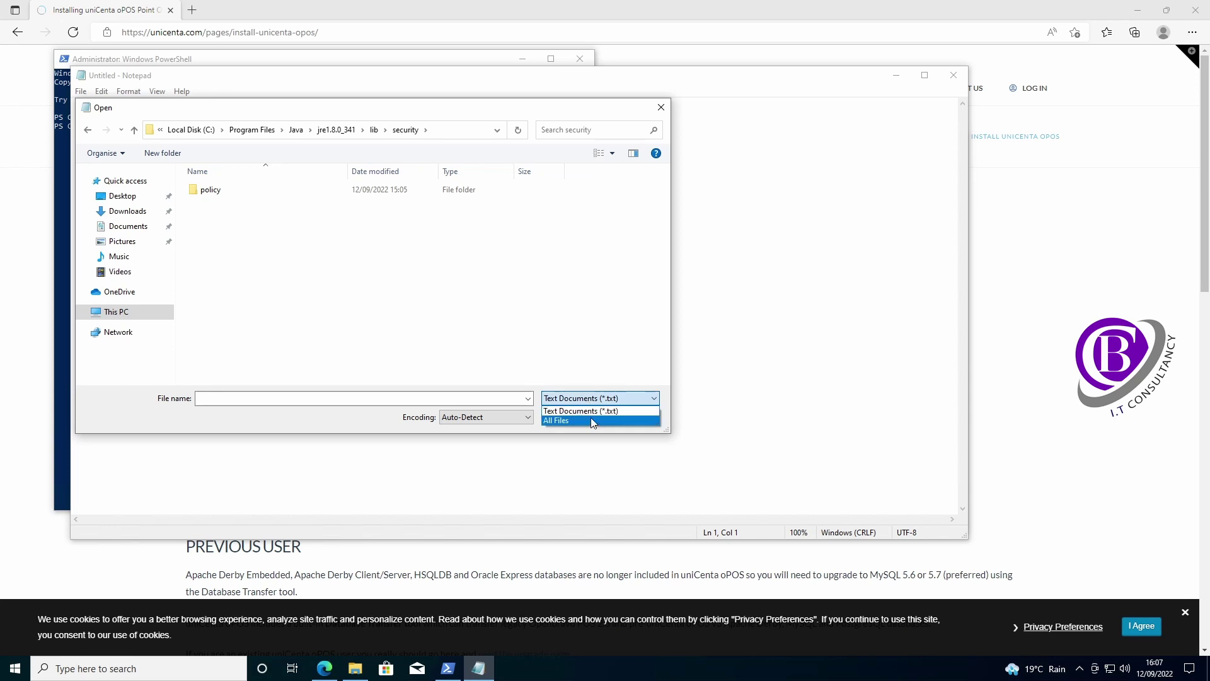
{"action": "left_click", "coordinate": [593, 420]}
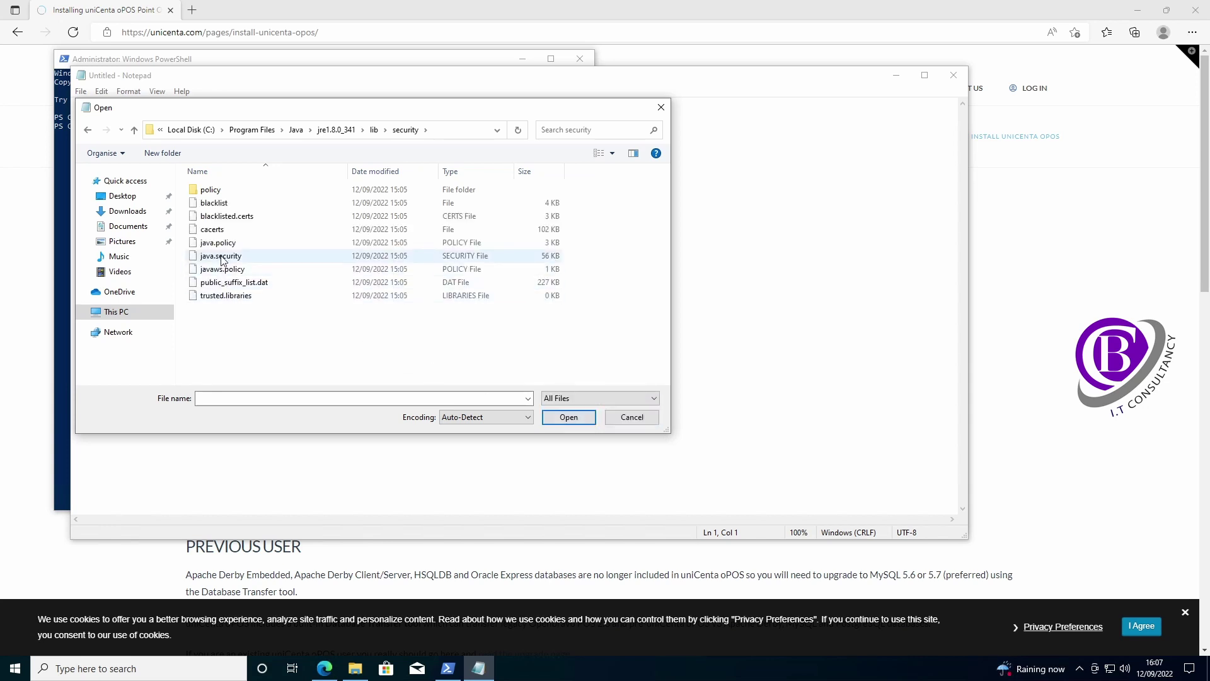
- Open java.security in Notepad and scroll down through its settings
{"action": "double_click", "coordinate": [259, 257]}
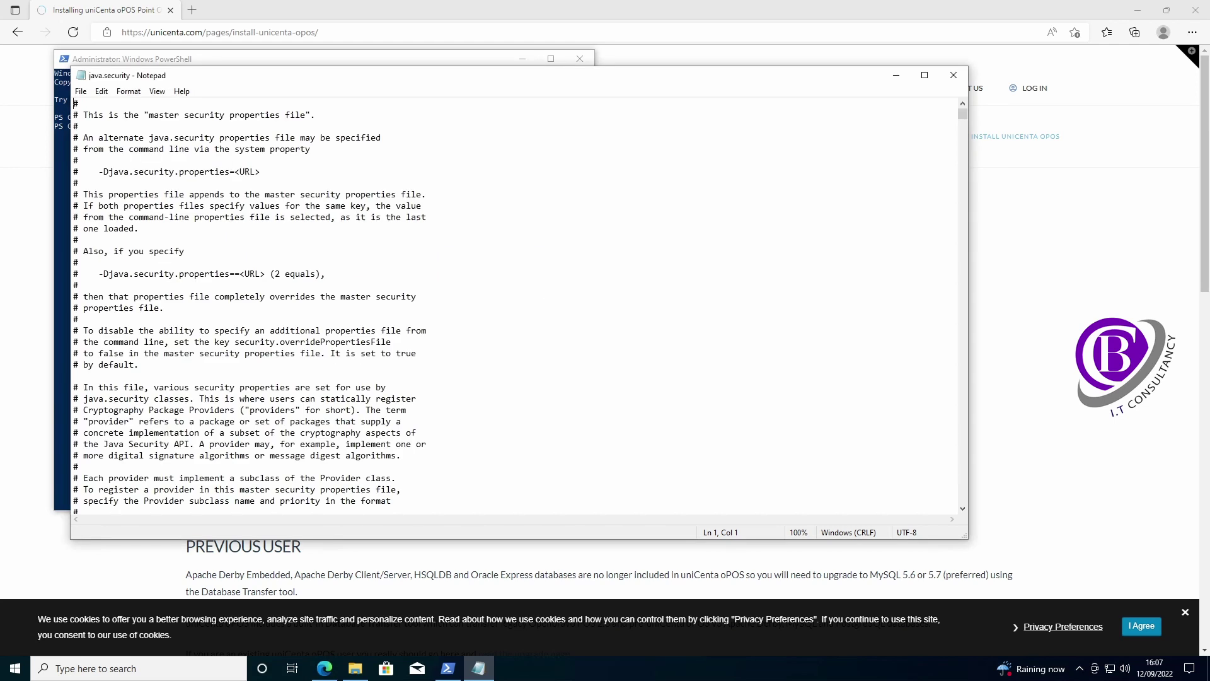
{"action": "left_click", "coordinate": [429, 330]}
{"action": "scroll", "coordinate": [429, 330], "scroll_direction": "down", "scroll_amount": 20}
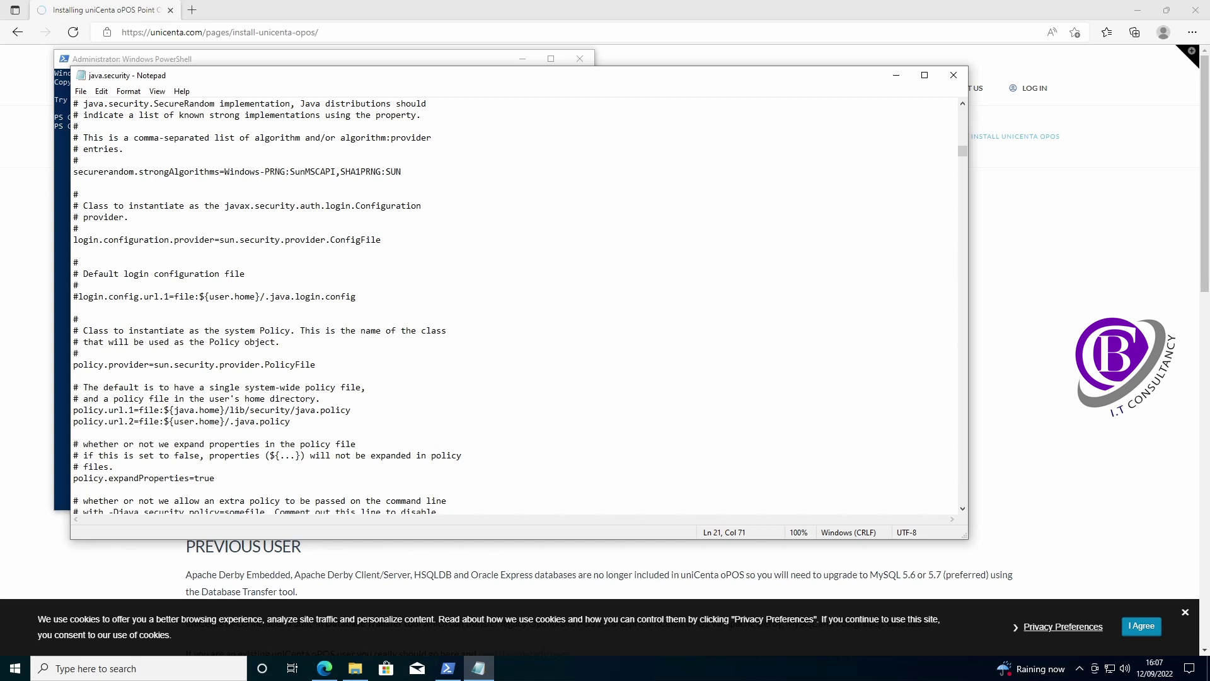
{"action": "scroll", "coordinate": [428, 330], "scroll_direction": "down", "scroll_amount": 20}
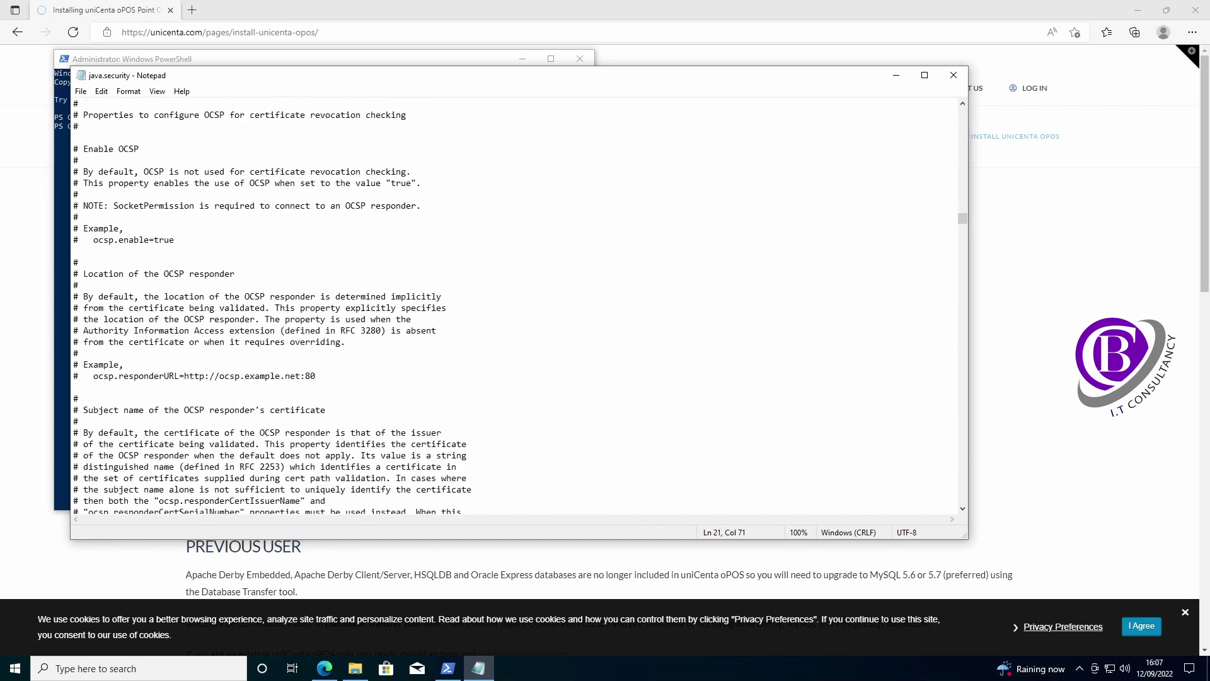
{"action": "scroll", "coordinate": [429, 330], "scroll_direction": "down", "scroll_amount": 20}
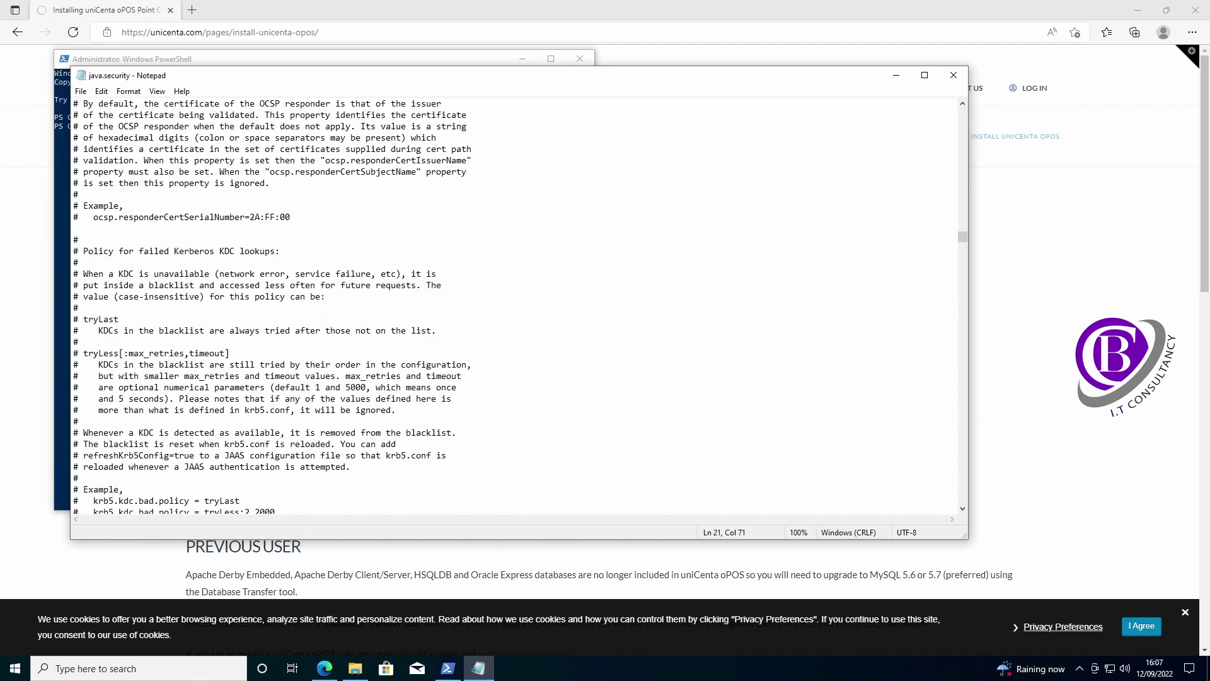
{"action": "scroll", "coordinate": [429, 330], "scroll_direction": "down", "scroll_amount": 20}
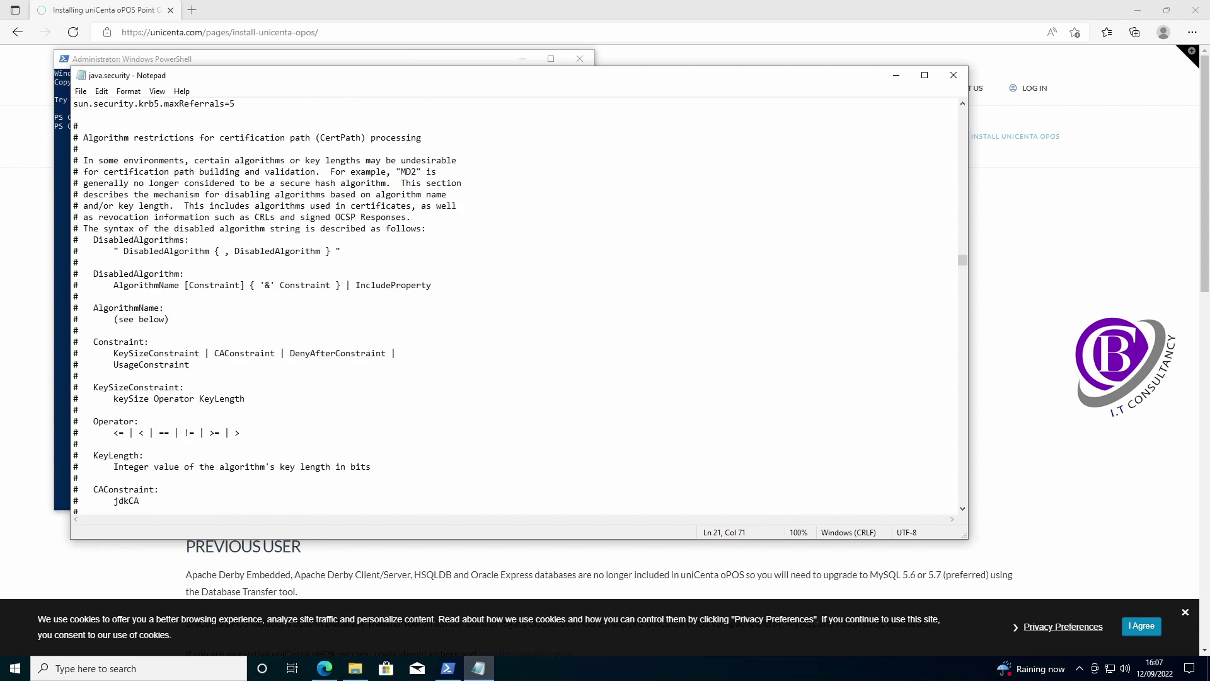
- Delete TLSv1 and TLSv1.1 from the jdk.tls.disabledAlgorithms list
{"action": "scroll", "coordinate": [429, 330], "scroll_direction": "down", "scroll_amount": 20}
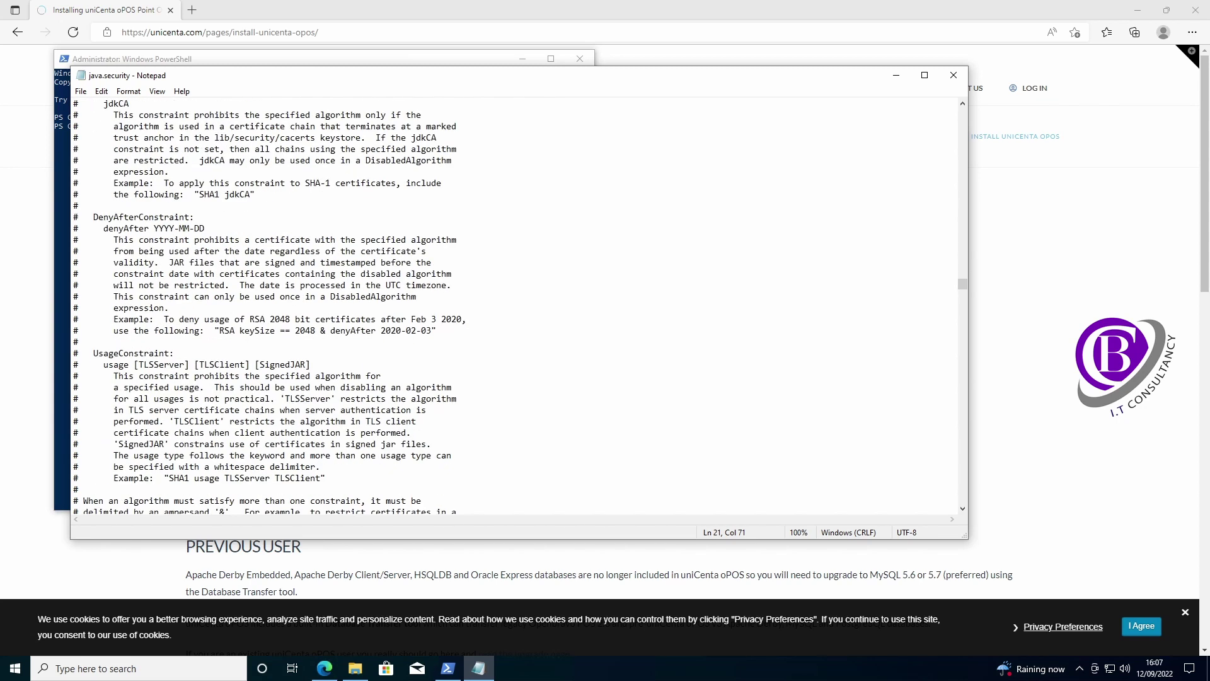
{"action": "scroll", "coordinate": [428, 330], "scroll_direction": "down", "scroll_amount": 1}
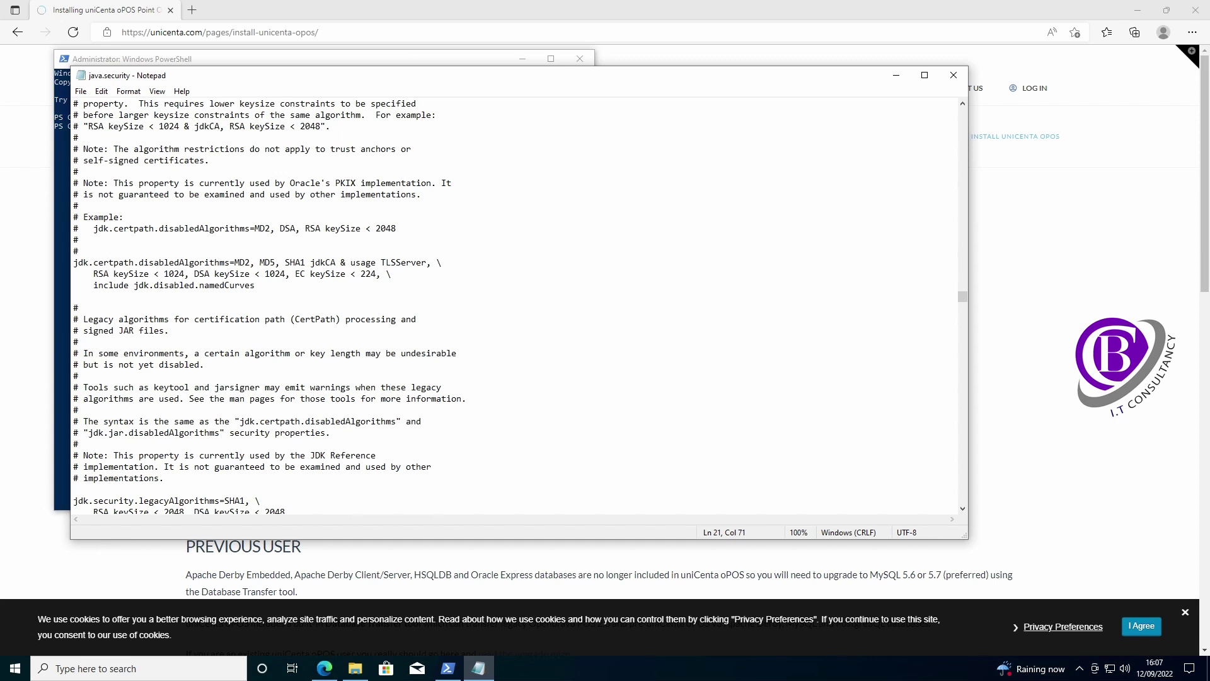
{"action": "scroll", "coordinate": [429, 331], "scroll_direction": "up", "scroll_amount": 6}
{"action": "scroll", "coordinate": [429, 330], "scroll_direction": "down", "scroll_amount": 6}
{"action": "scroll", "coordinate": [429, 330], "scroll_direction": "down", "scroll_amount": 20}
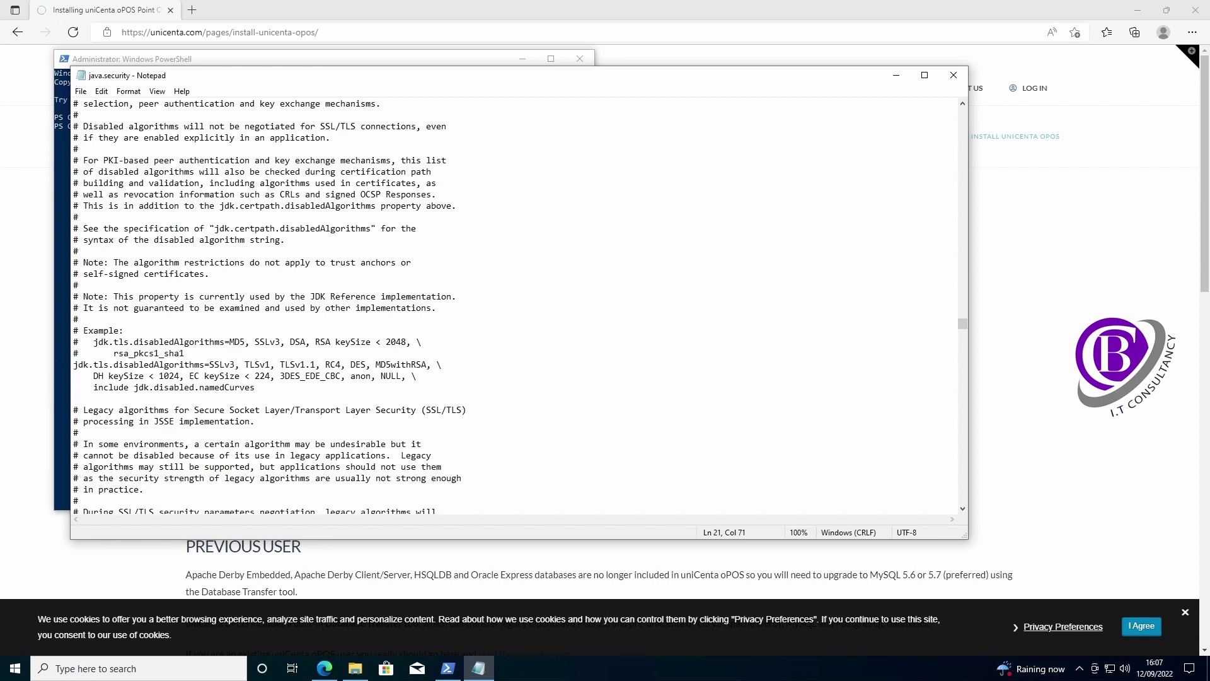
{"action": "left_click_drag", "start_coordinate": [240, 364], "coordinate": [275, 365]}
{"action": "left_click_drag", "start_coordinate": [283, 364], "coordinate": [321, 364]}
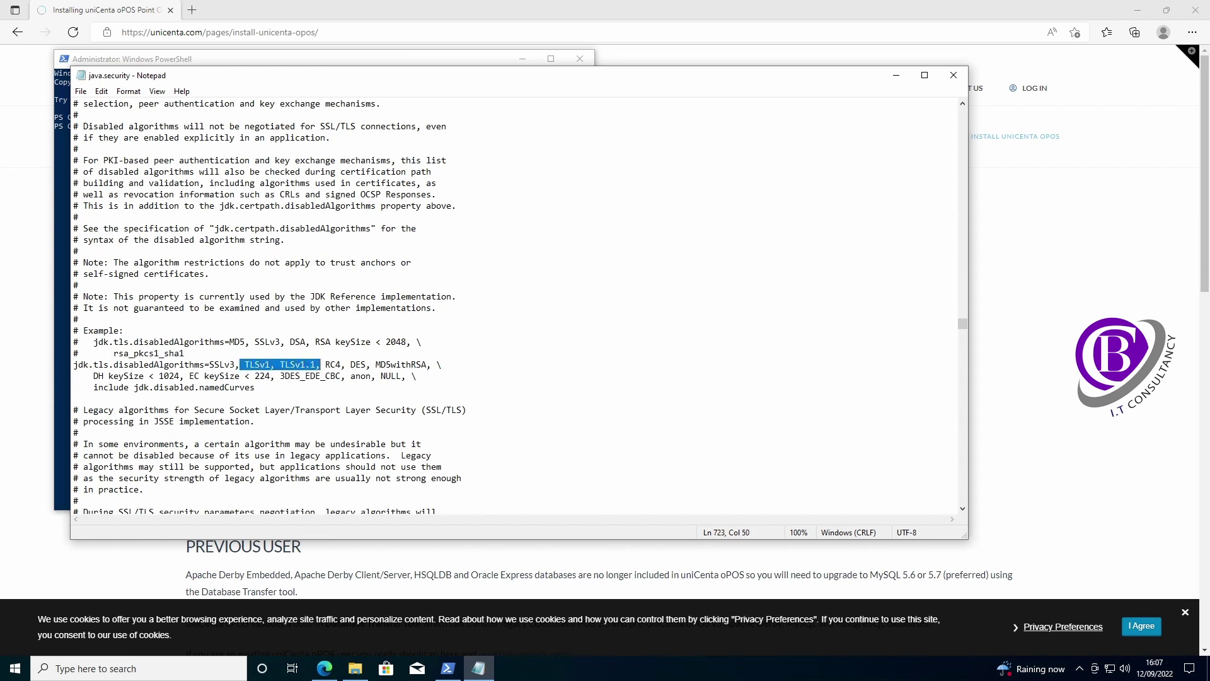
{"action": "key", "text": "Delete"}
- Save java.security and close Notepad
{"action": "key", "text": "Right"}
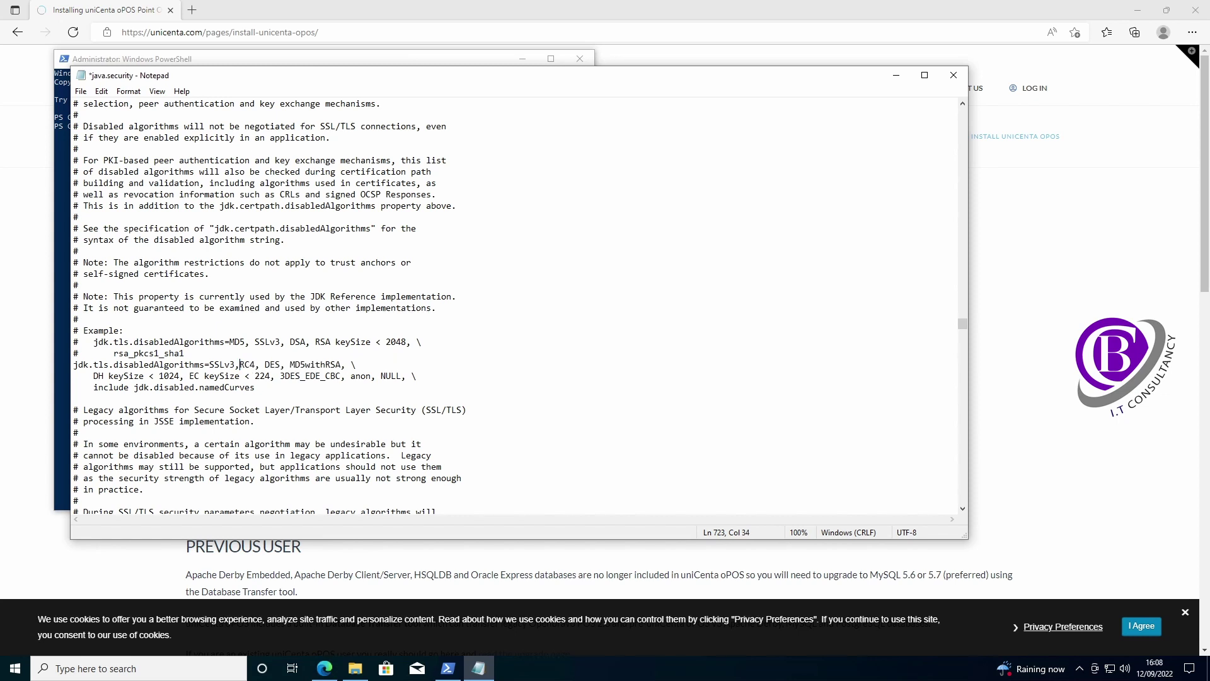
{"action": "key", "text": "ctrl+s"}
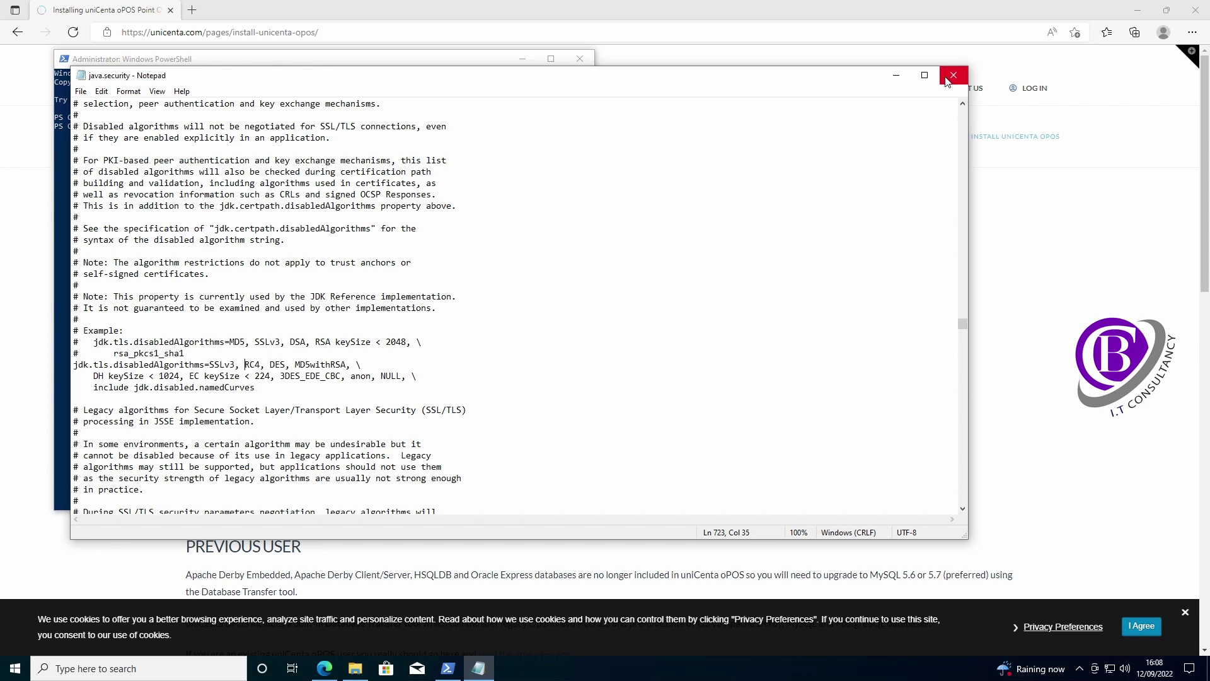
{"action": "left_click", "coordinate": [953, 75]}
- Close PowerShell and Explorer, then run unicentaopos-4.6.1-windows-installer.exe from Edge's Downloads, approving UAC
{"action": "left_click", "coordinate": [582, 58]}
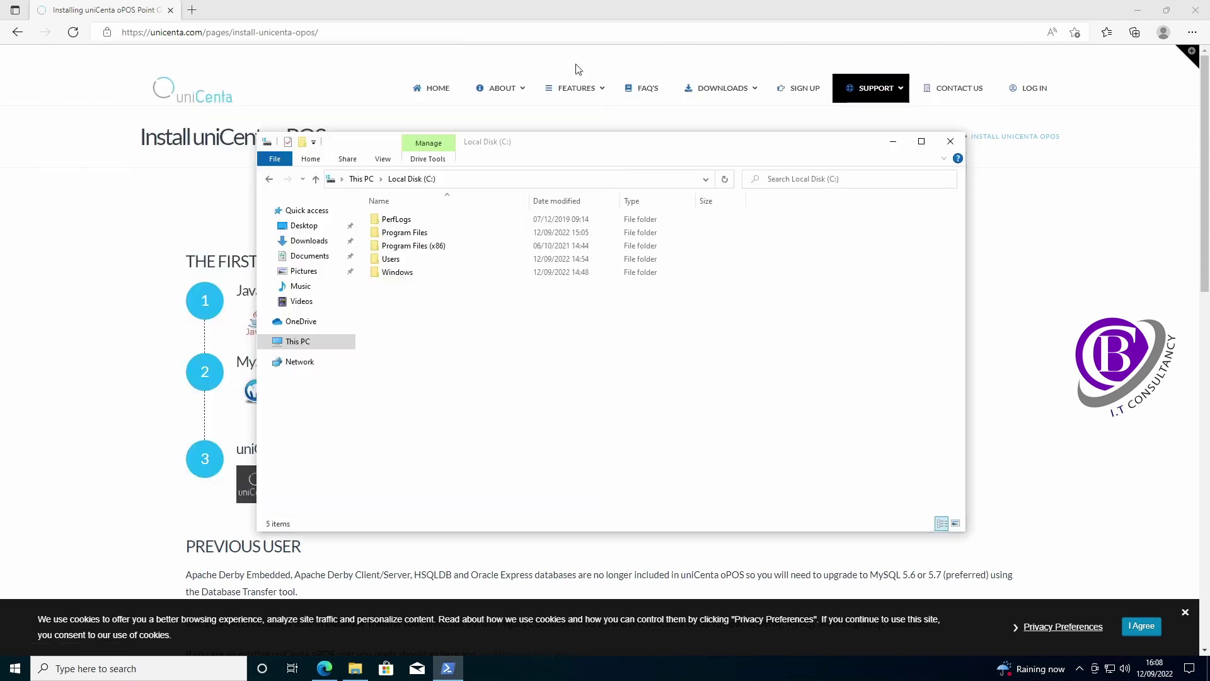
{"action": "left_click", "coordinate": [950, 140]}
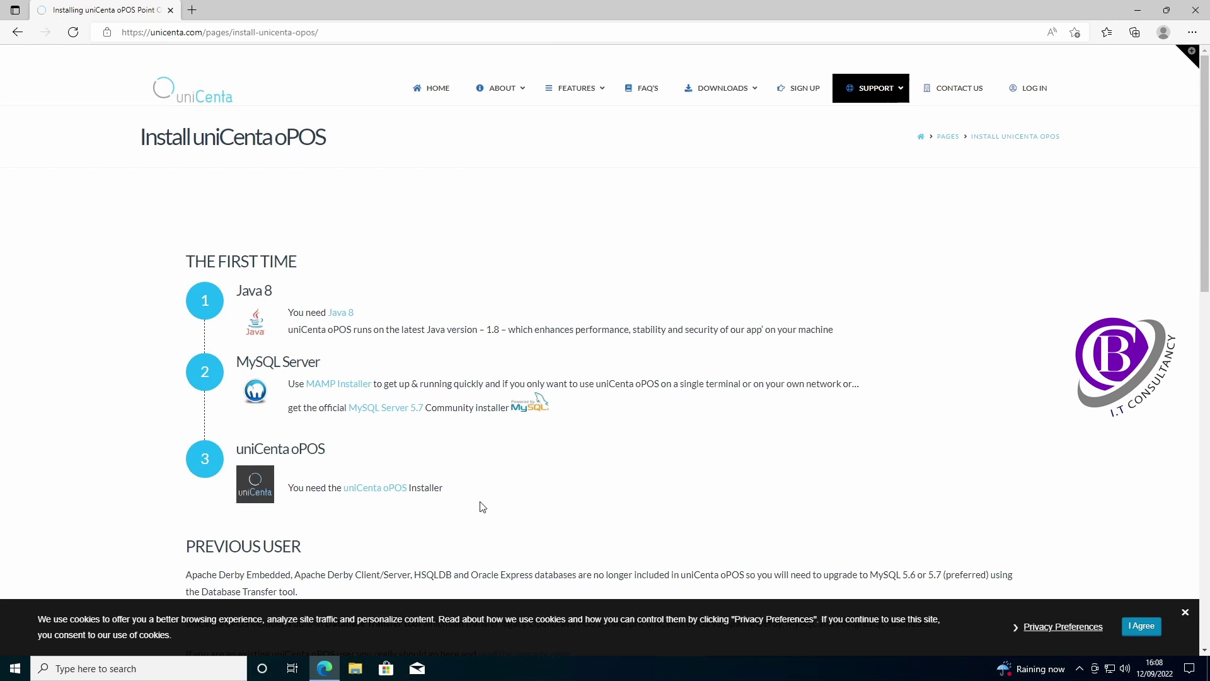
{"action": "left_click", "coordinate": [1192, 33]}
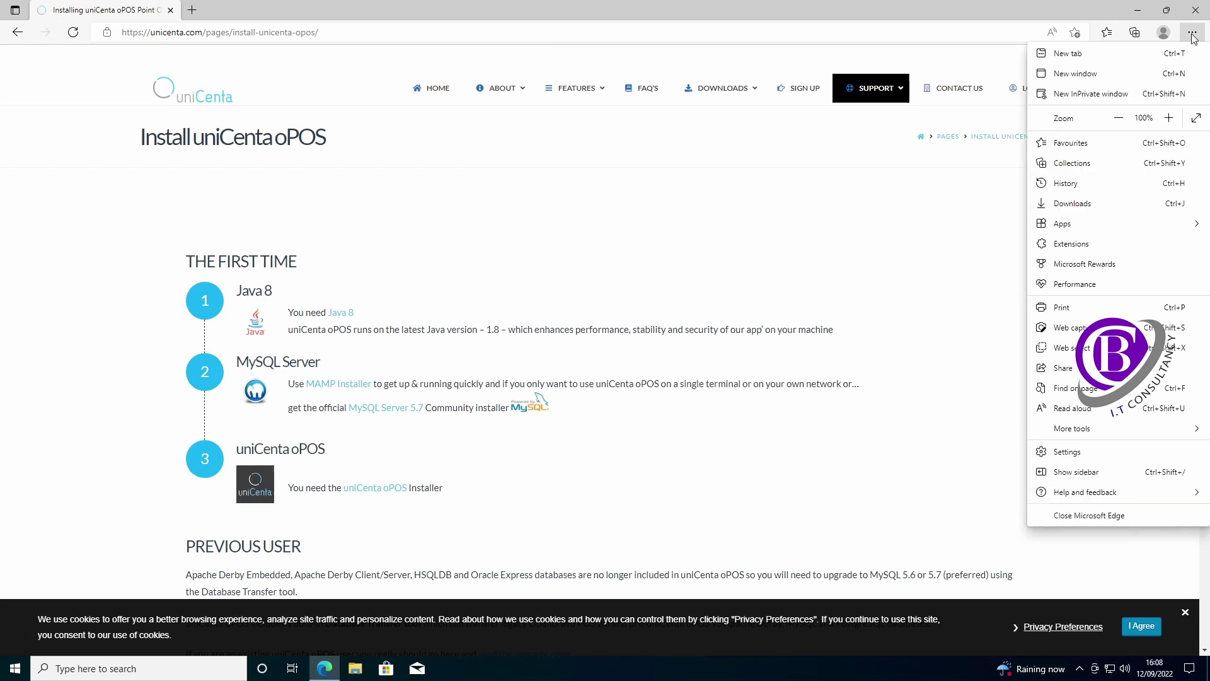
{"action": "left_click", "coordinate": [1079, 203]}
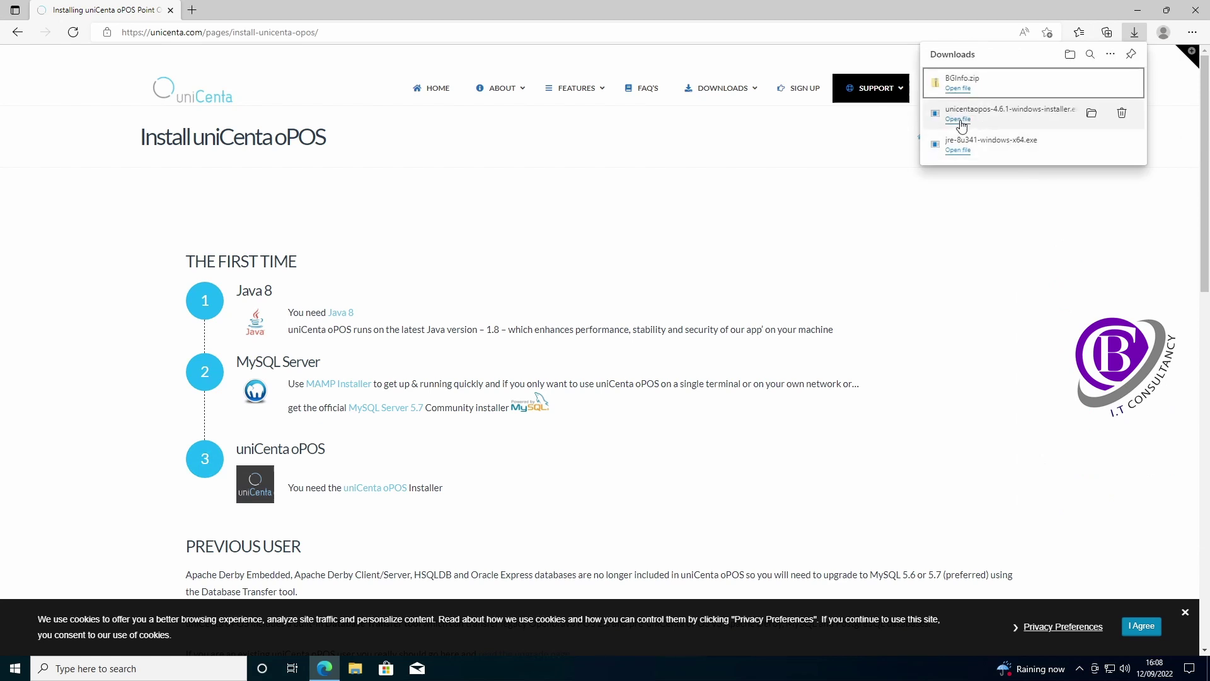
{"action": "left_click", "coordinate": [959, 120]}
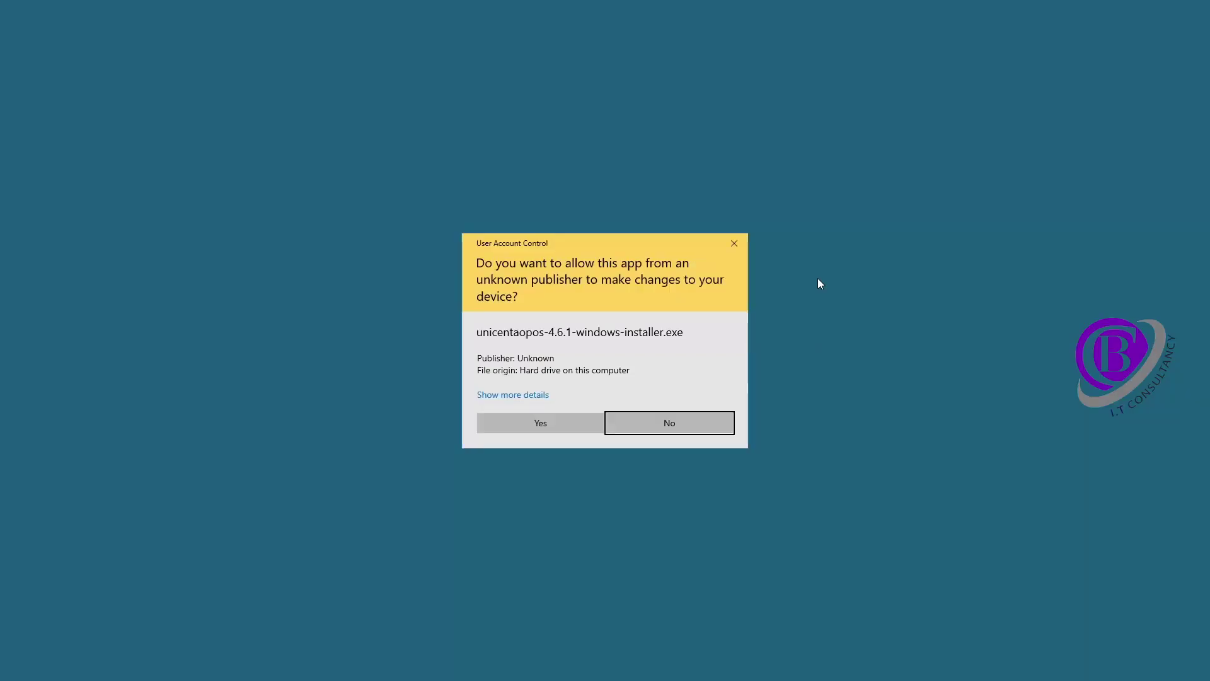
{"action": "left_click", "coordinate": [530, 425]}
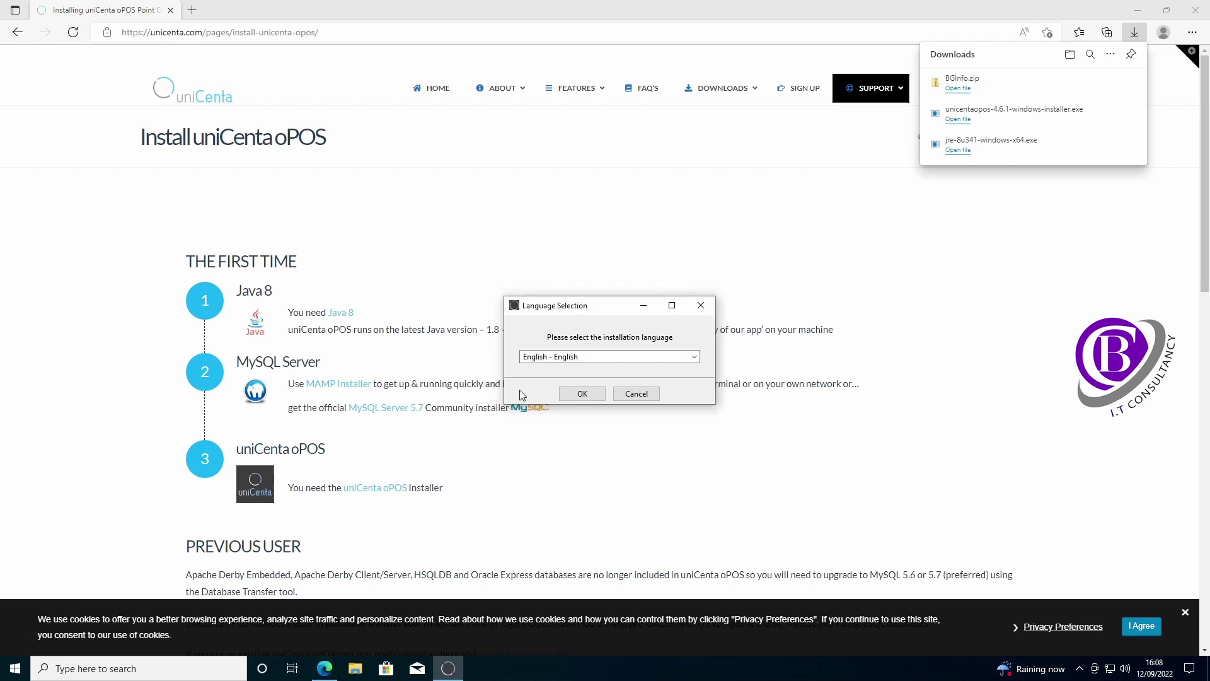
- Choose English and the Java 1.8.0 runtime, accept the licence, keep the default directory, and install
{"action": "left_click", "coordinate": [582, 394]}
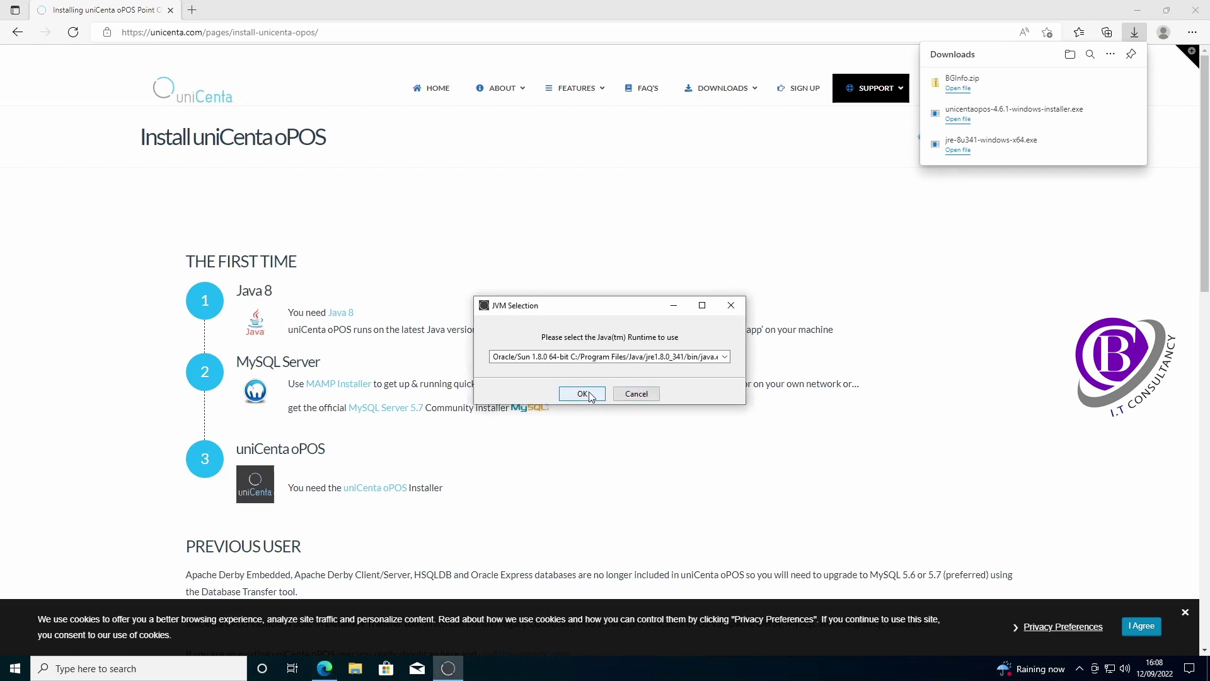
{"action": "left_click", "coordinate": [582, 394]}
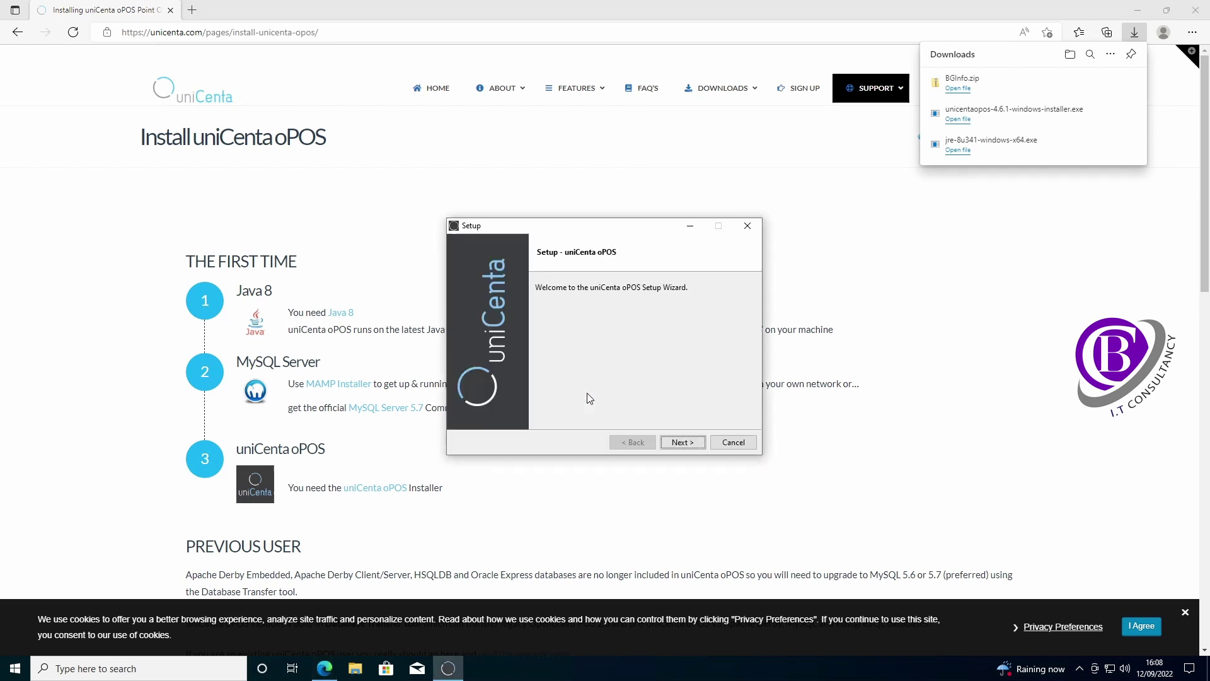
{"action": "left_click", "coordinate": [686, 444]}
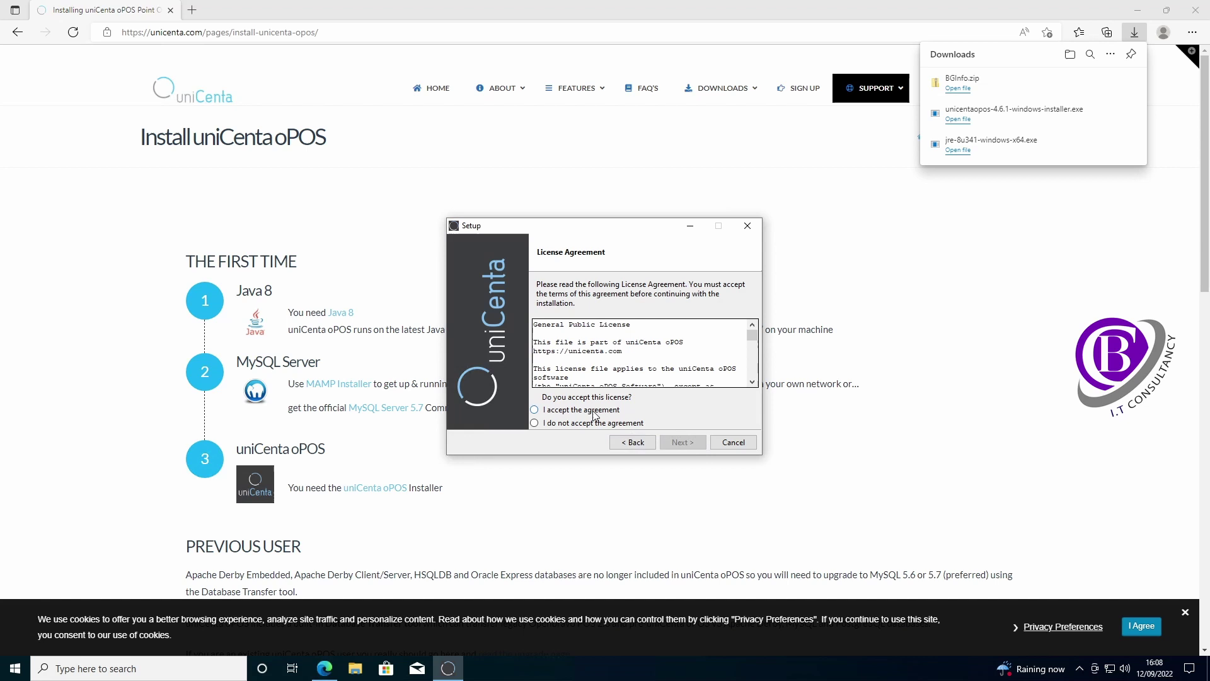
{"action": "left_click", "coordinate": [594, 410]}
{"action": "left_click", "coordinate": [685, 444]}
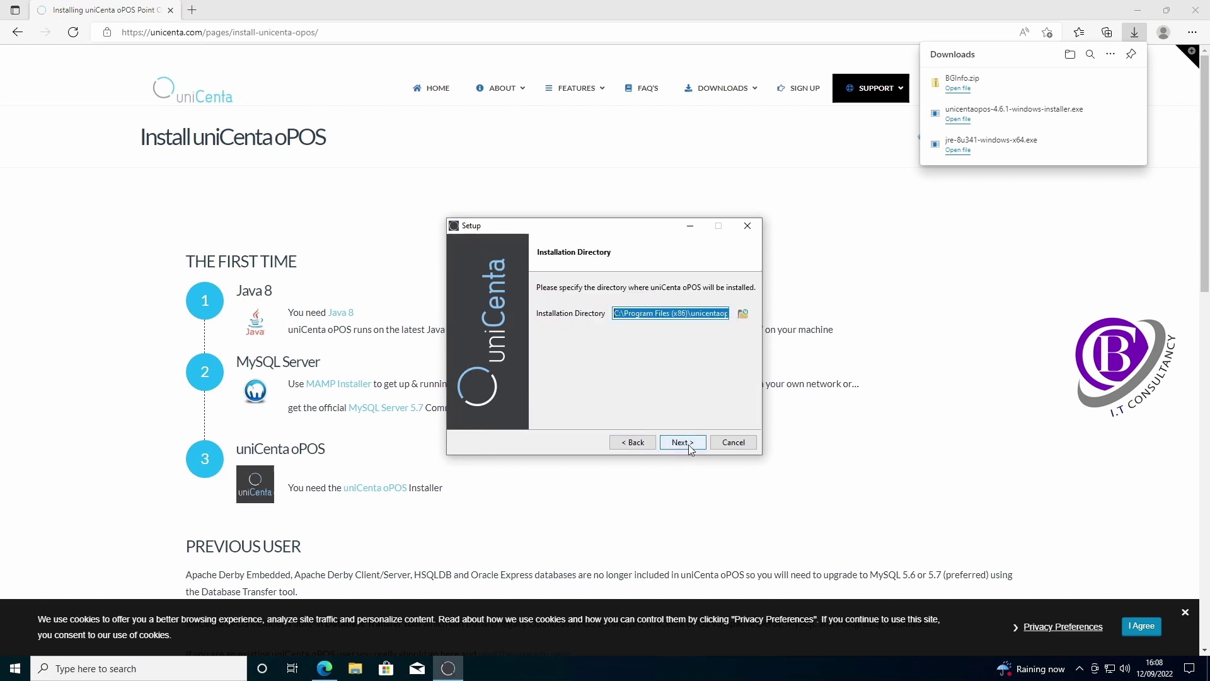
{"action": "left_click", "coordinate": [688, 444]}
{"action": "left_click", "coordinate": [691, 444]}
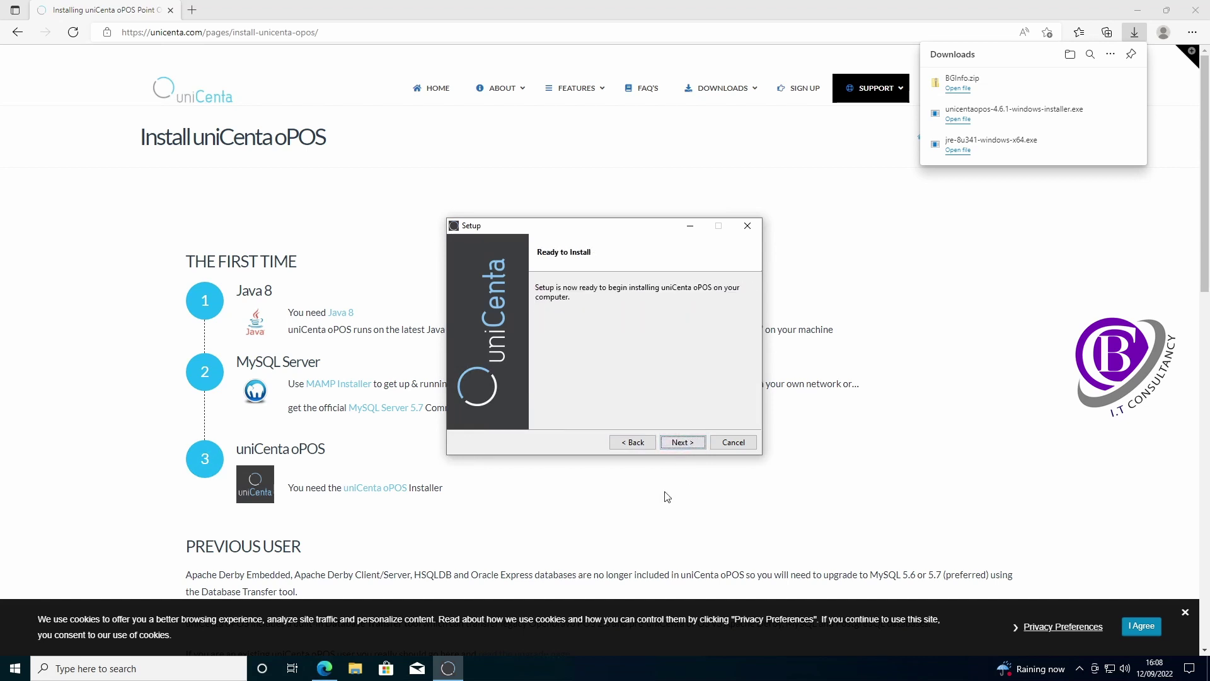
{"action": "left_click", "coordinate": [686, 442]}
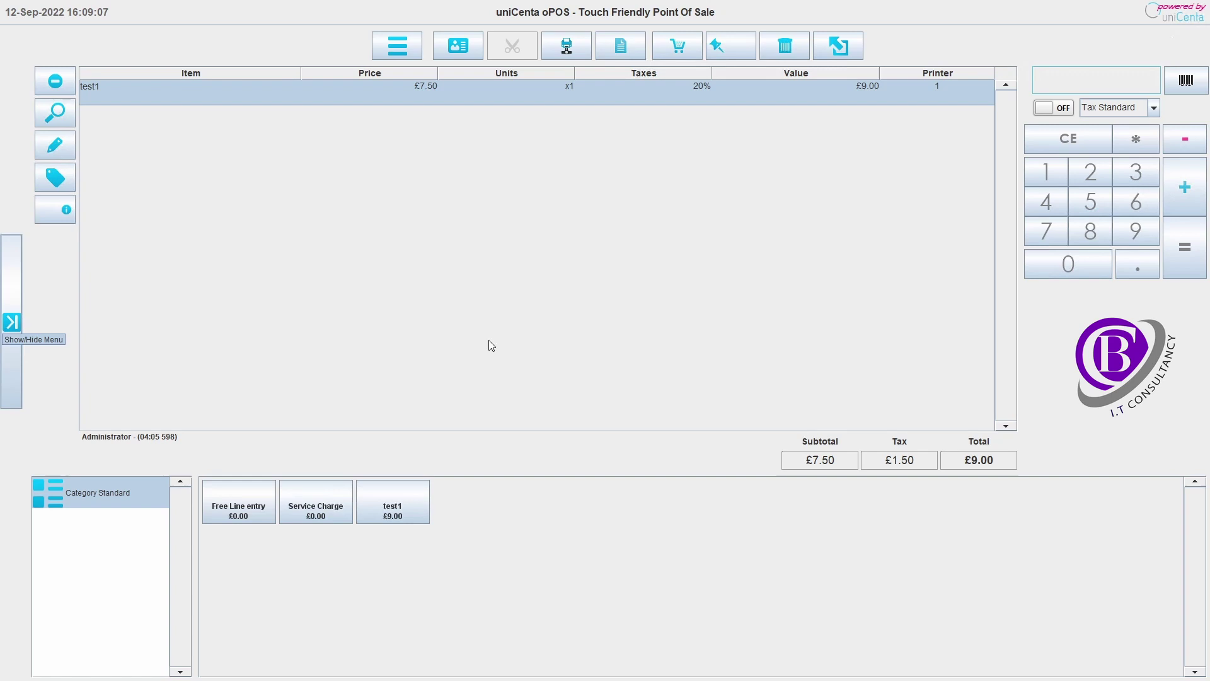
- Log out via System > Logout and exit uniCenta oPOS from the login screen
{"action": "left_click", "coordinate": [12, 323]}
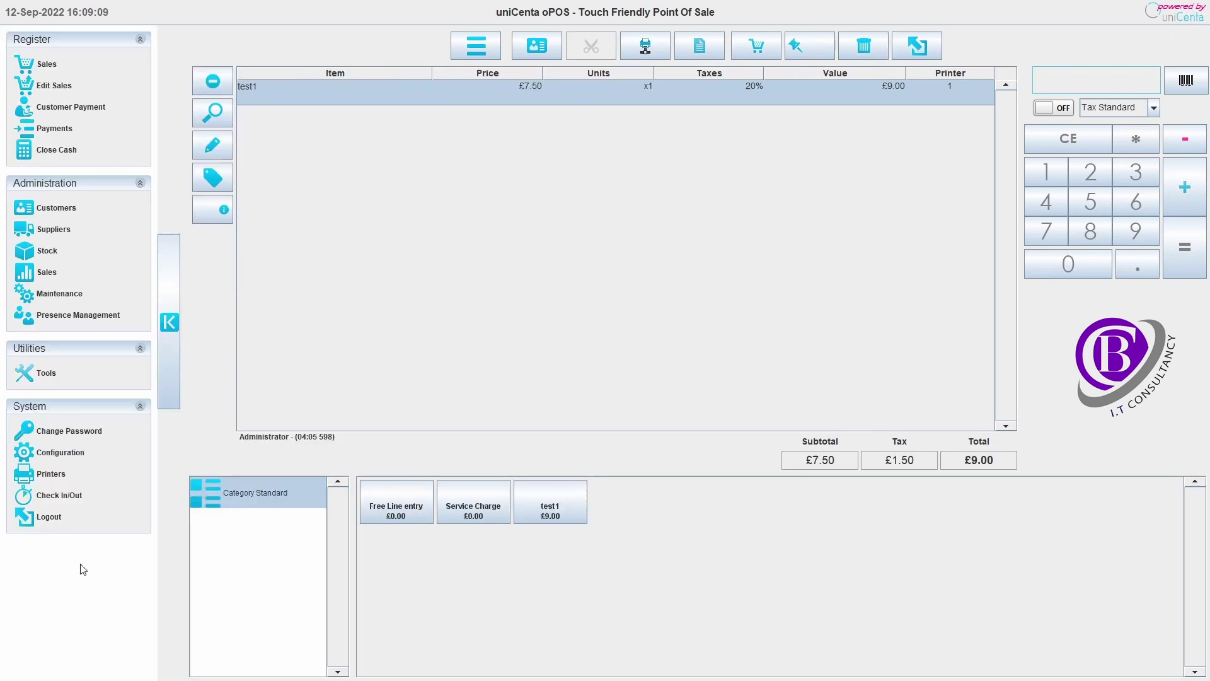
{"action": "left_click", "coordinate": [50, 516]}
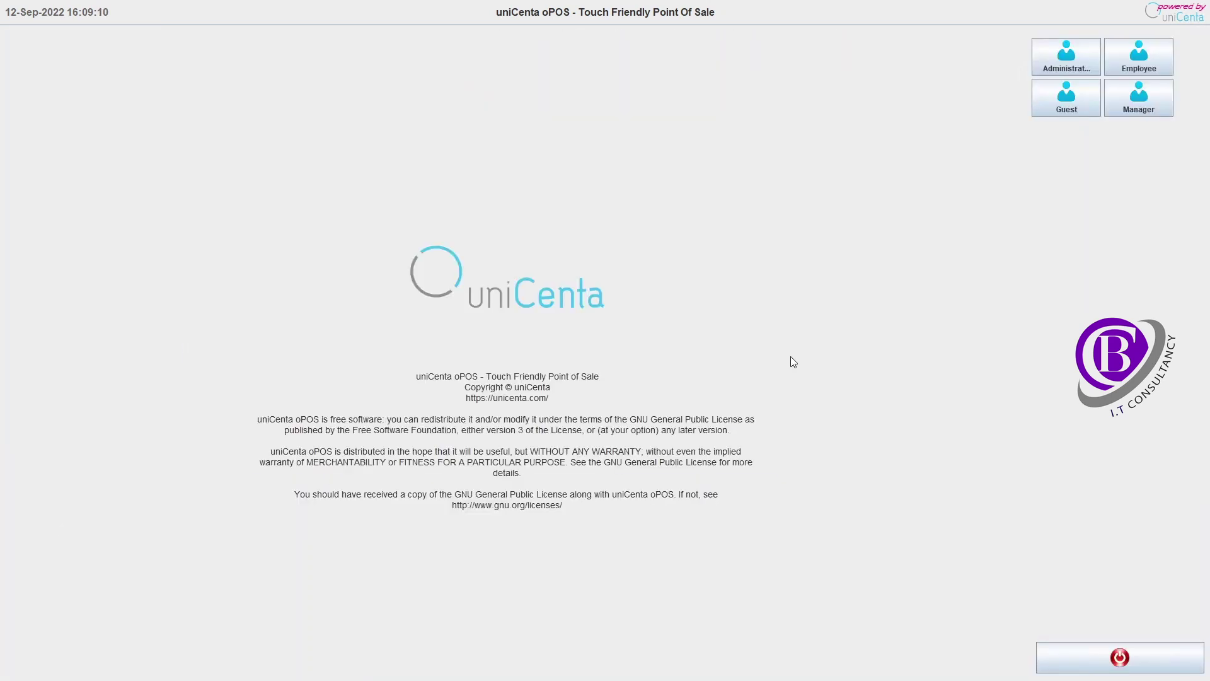
{"action": "left_click", "coordinate": [1120, 657]}
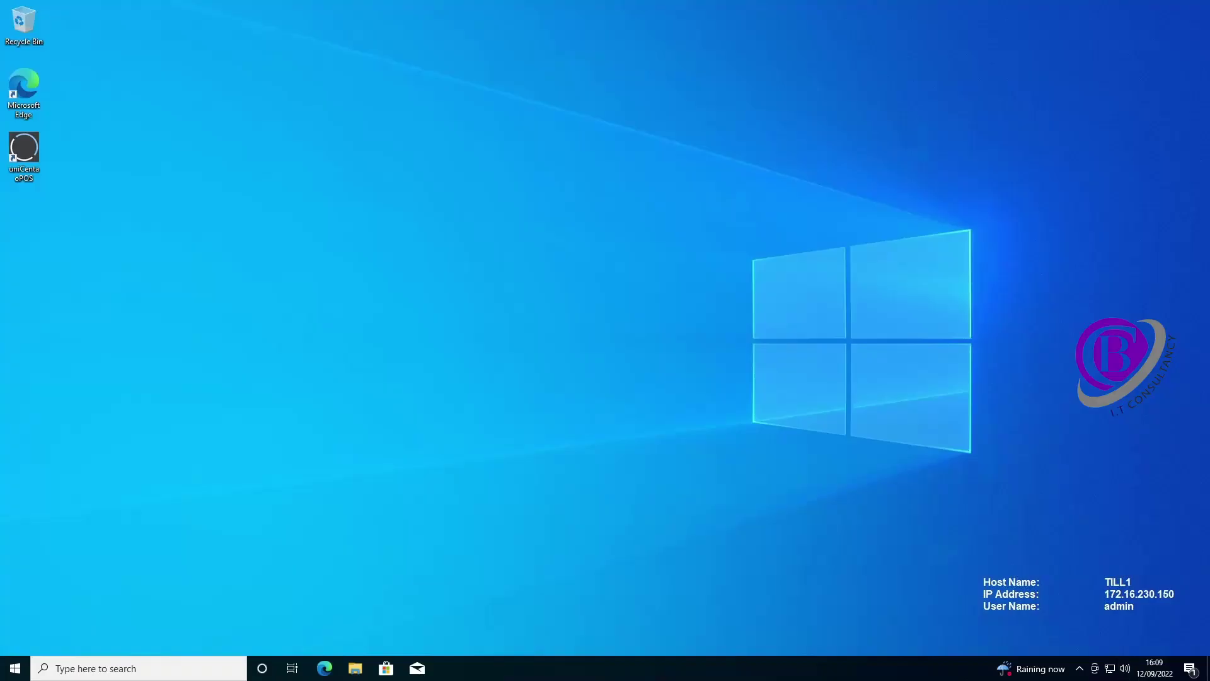
{"action": "left_click", "coordinate": [15, 669]}
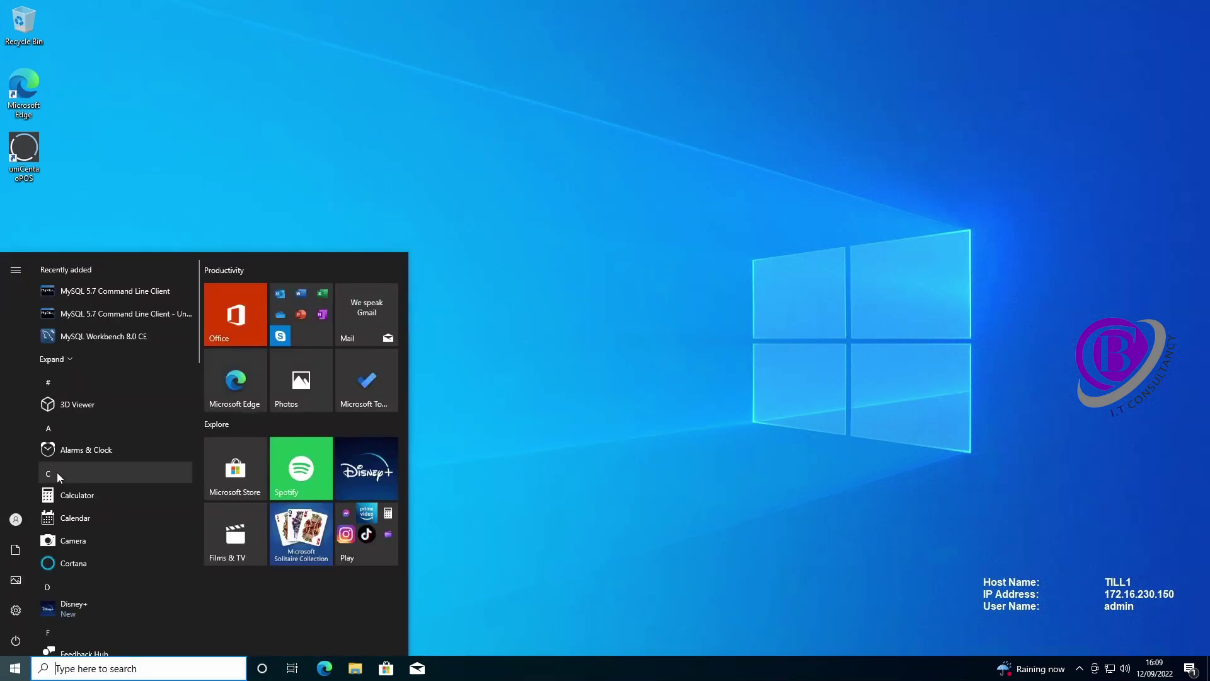
{"action": "type", "text": "fire"}
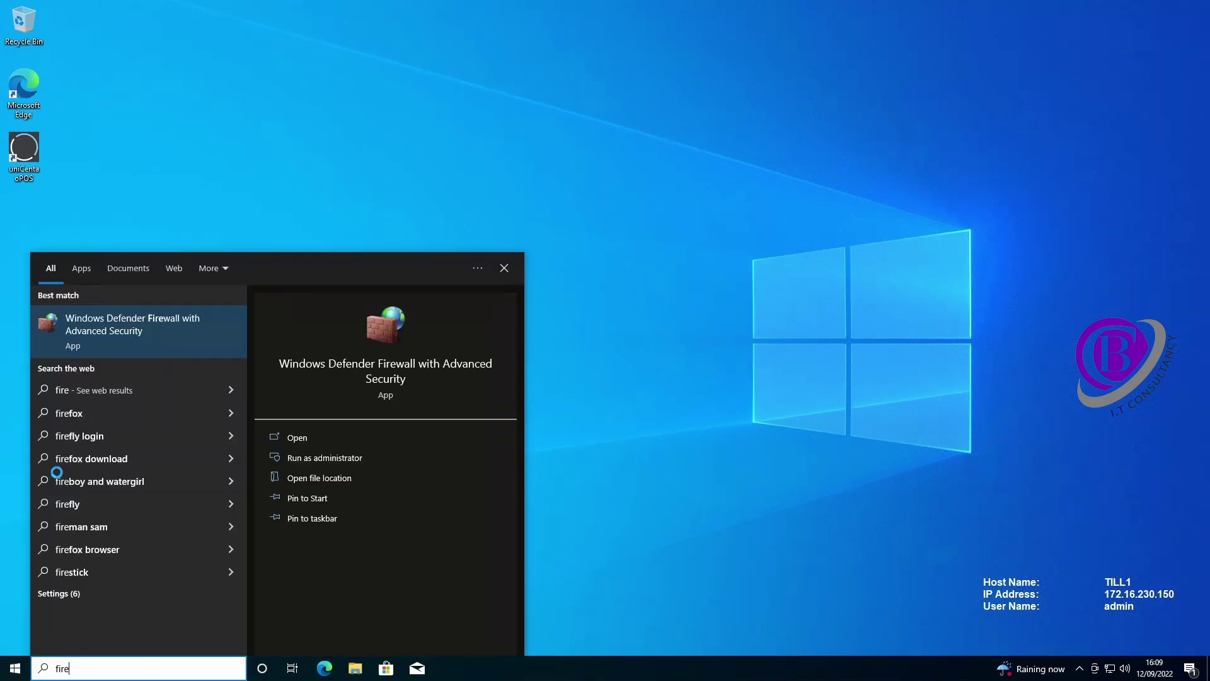
{"action": "left_click", "coordinate": [112, 334]}
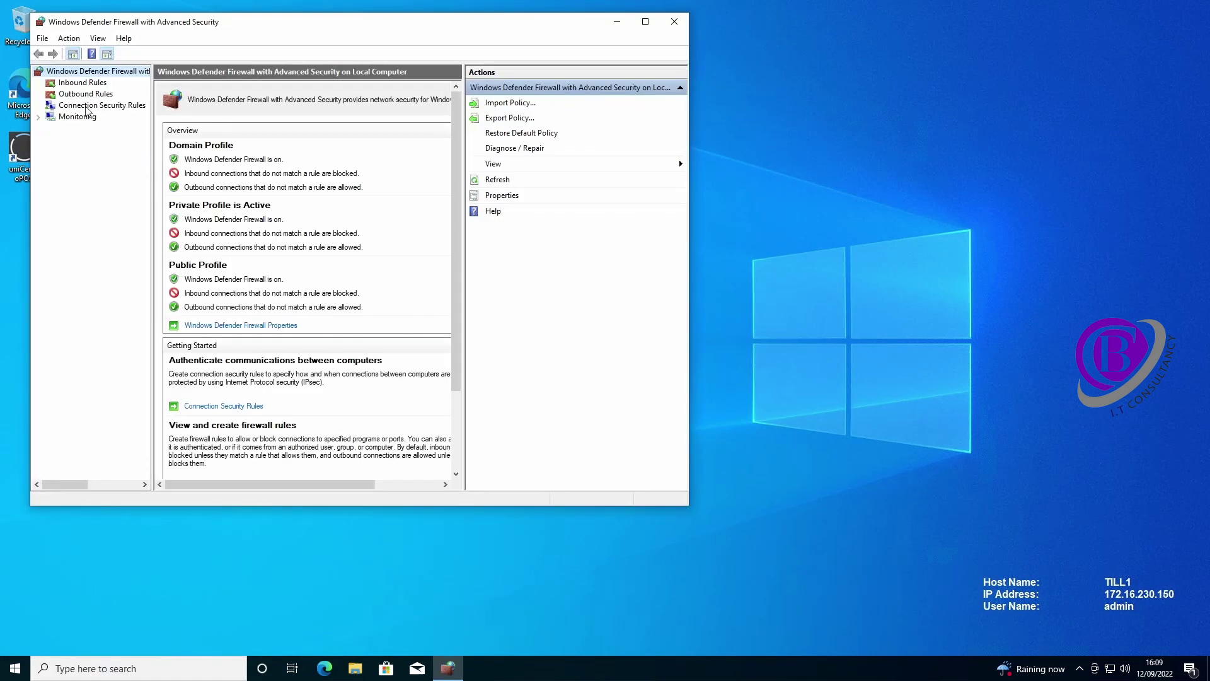
{"action": "left_click", "coordinate": [84, 83]}
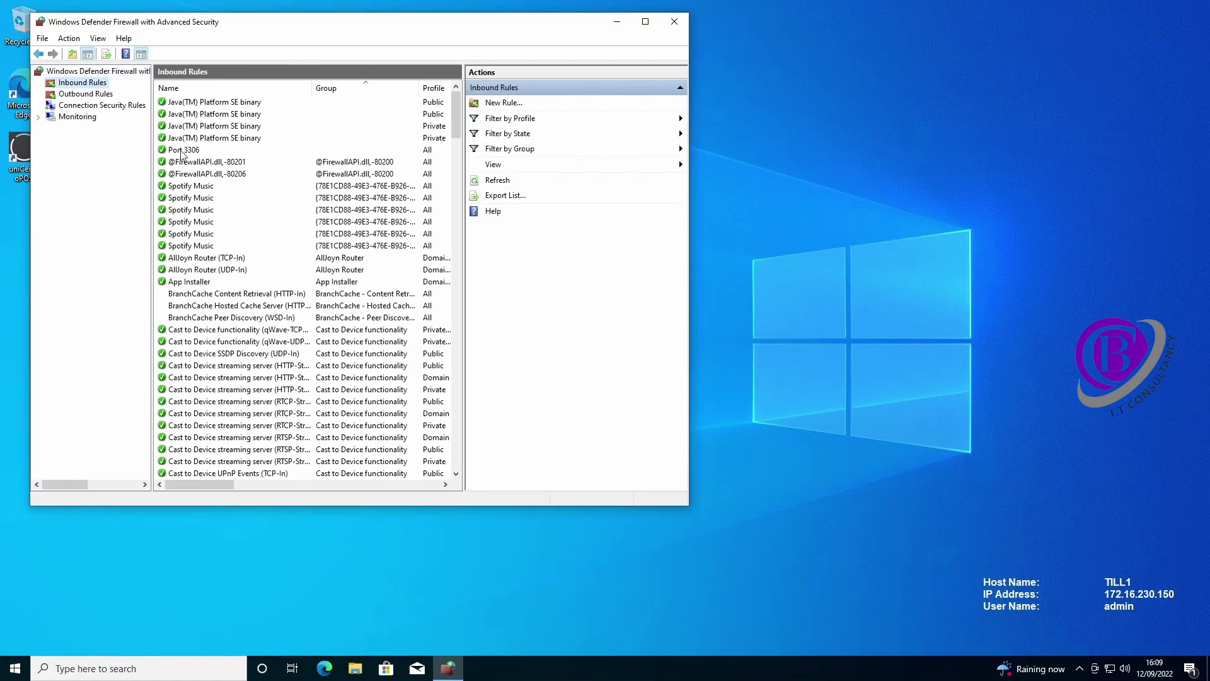
{"action": "left_click", "coordinate": [187, 151]}
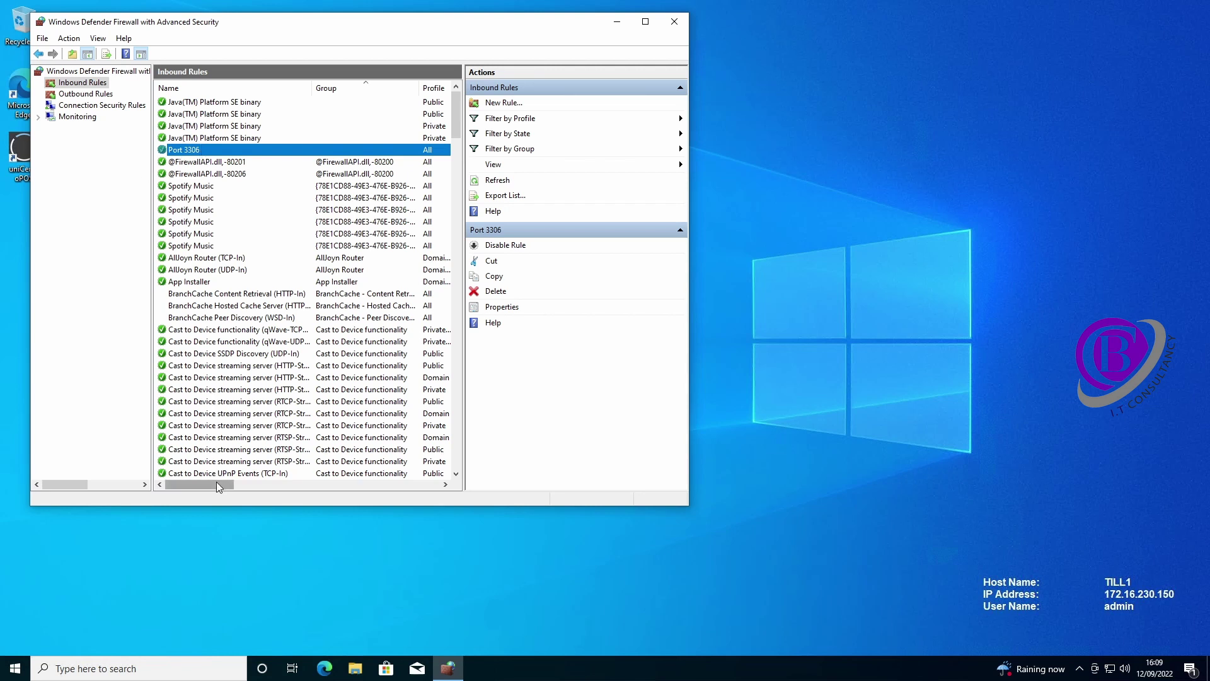
{"action": "scroll", "coordinate": [211, 487], "scroll_direction": "right", "scroll_amount": 2}
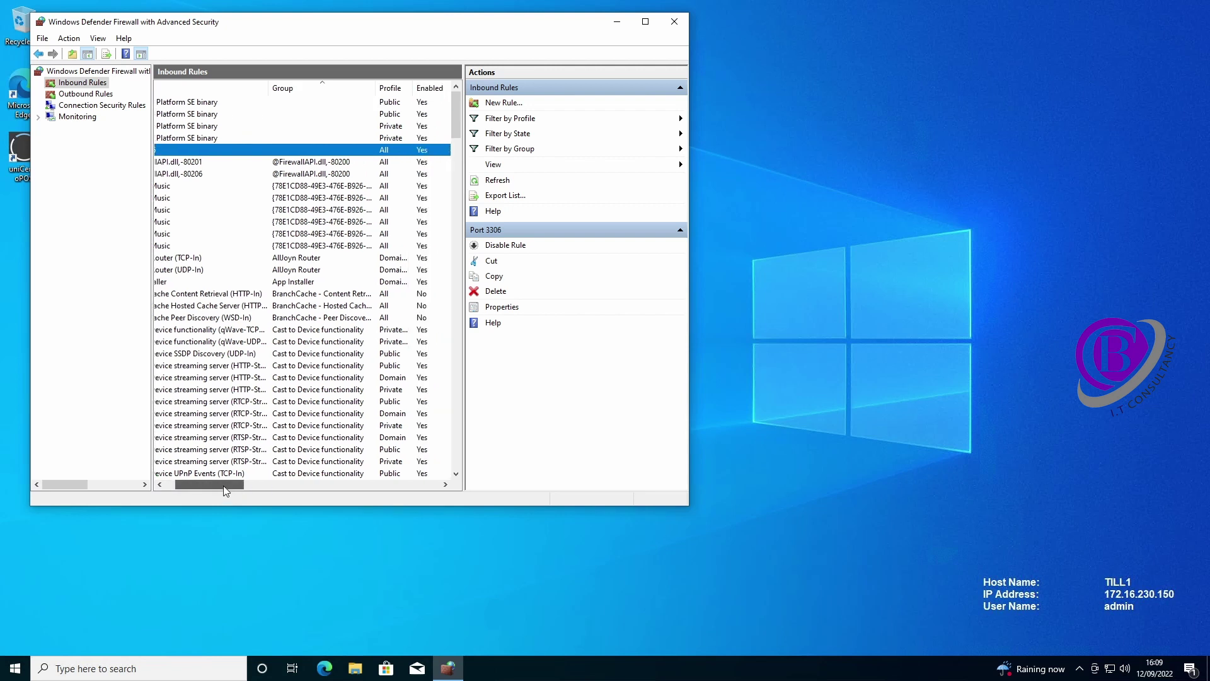
{"action": "left_click_drag", "start_coordinate": [223, 485], "coordinate": [243, 485]}
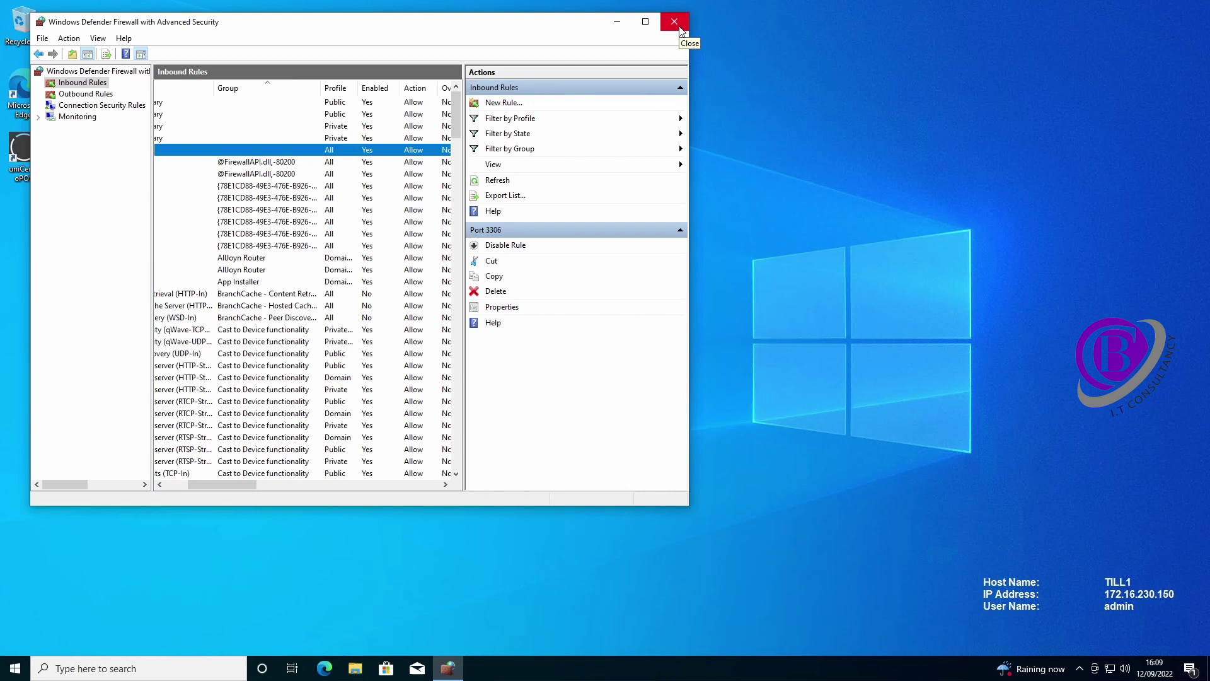
{"action": "left_click", "coordinate": [674, 22]}
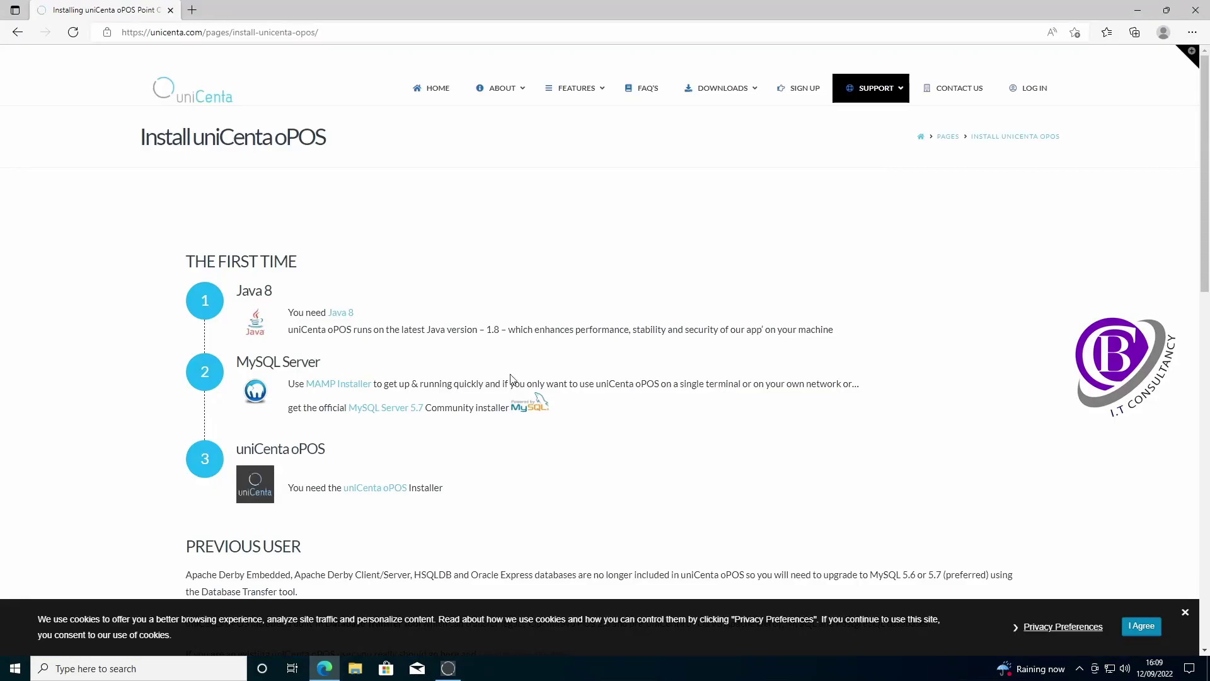
- Finish the uniCenta oPOS Setup wizard and close the Edge install page
{"action": "left_click", "coordinate": [455, 674]}
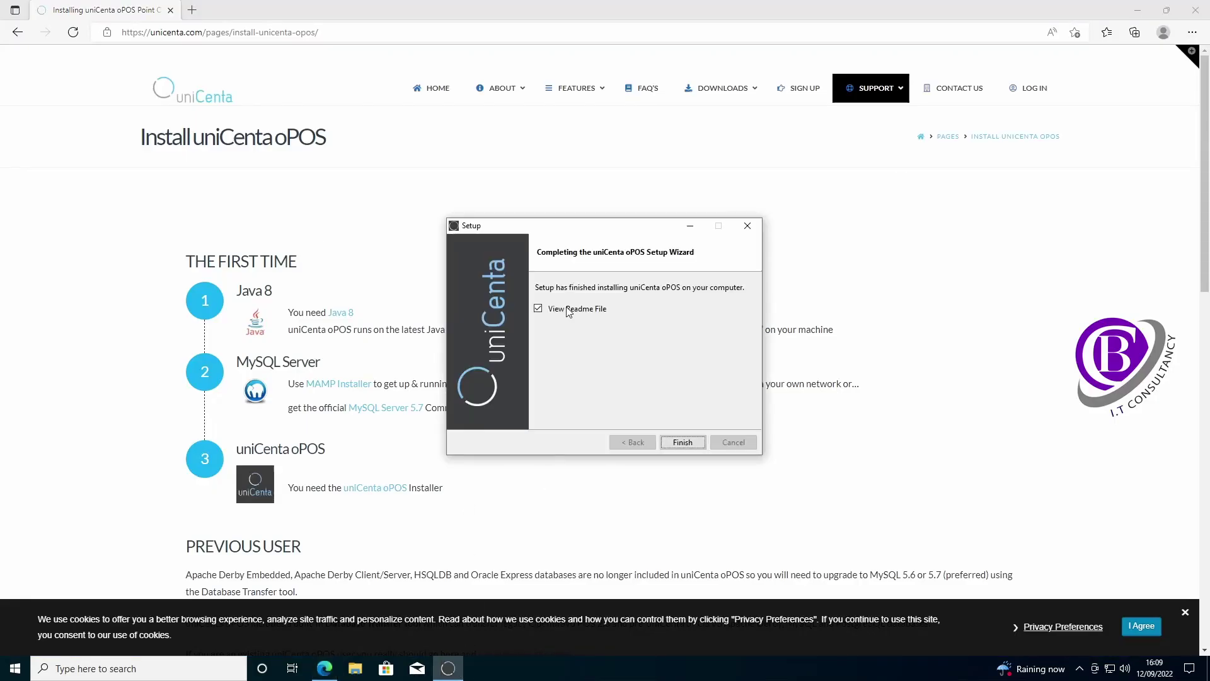
{"action": "left_click", "coordinate": [689, 444]}
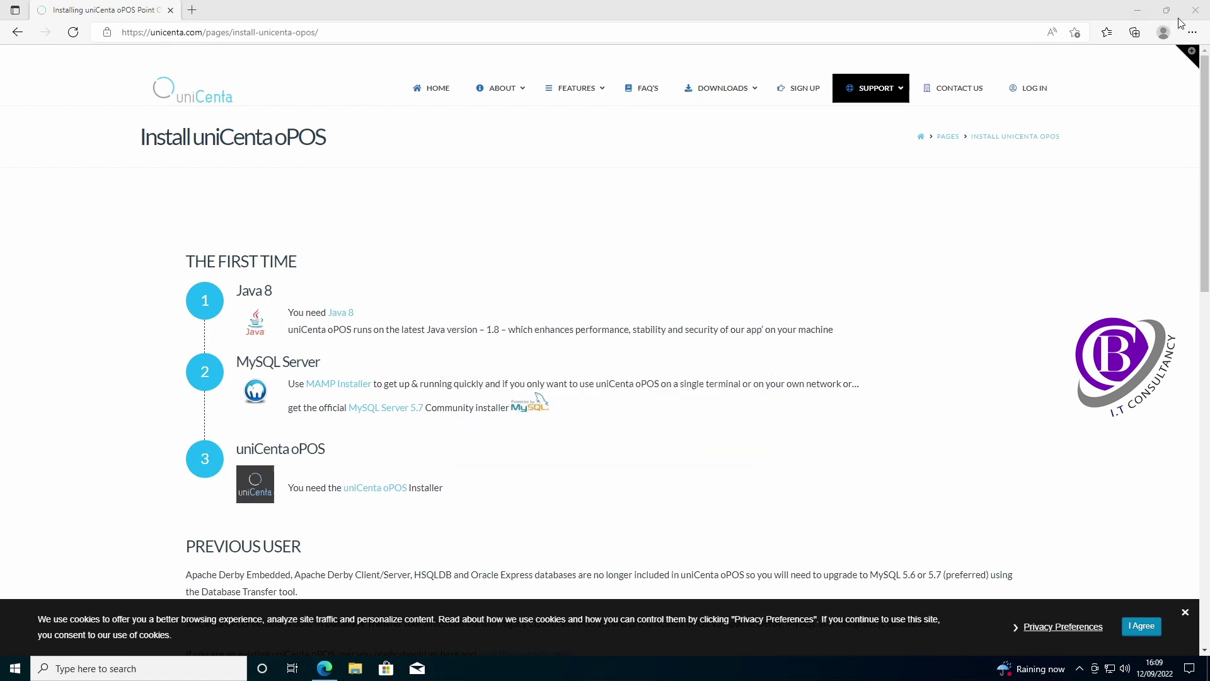
{"action": "left_click", "coordinate": [1195, 10]}
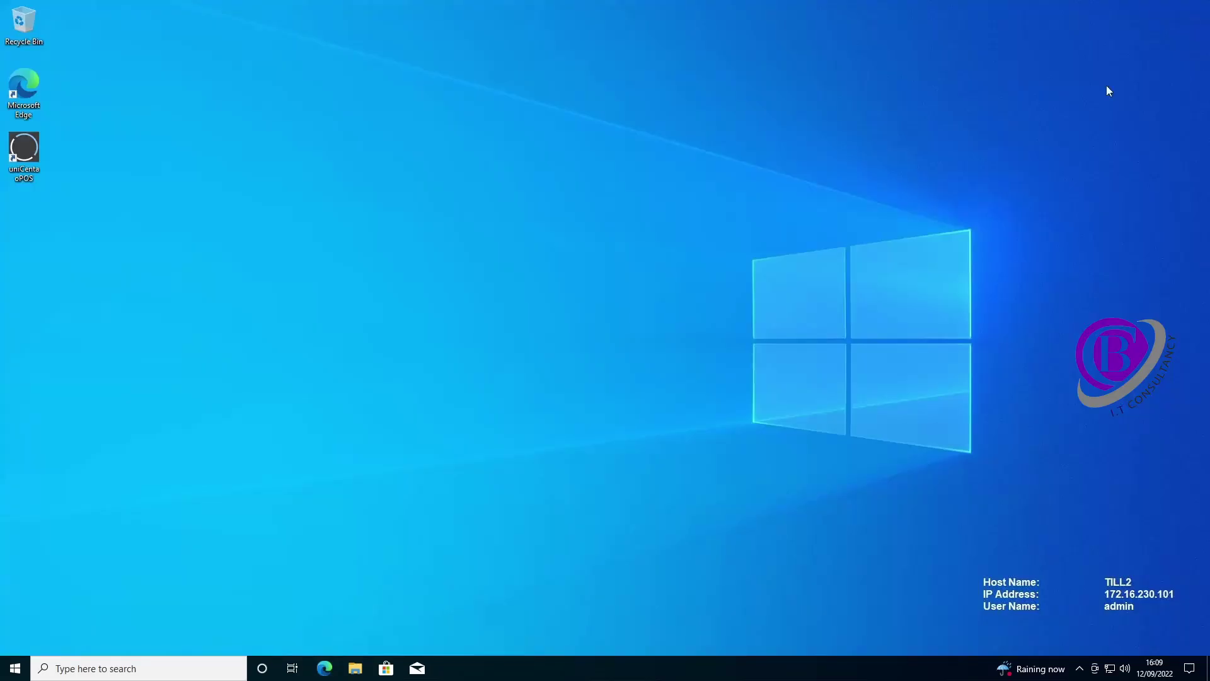
- Launch uniCenta oPOS on TILL2 and accept the database error to reach Configuration
{"action": "double_click", "coordinate": [31, 146]}
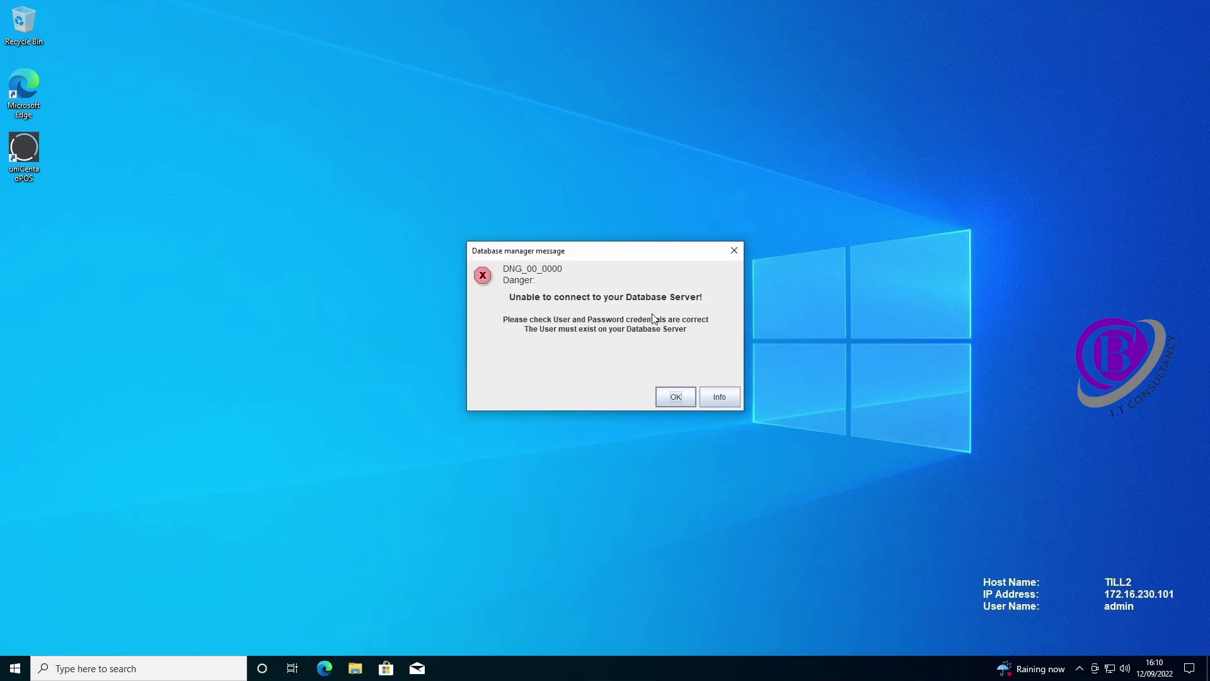
{"action": "left_click", "coordinate": [680, 397]}
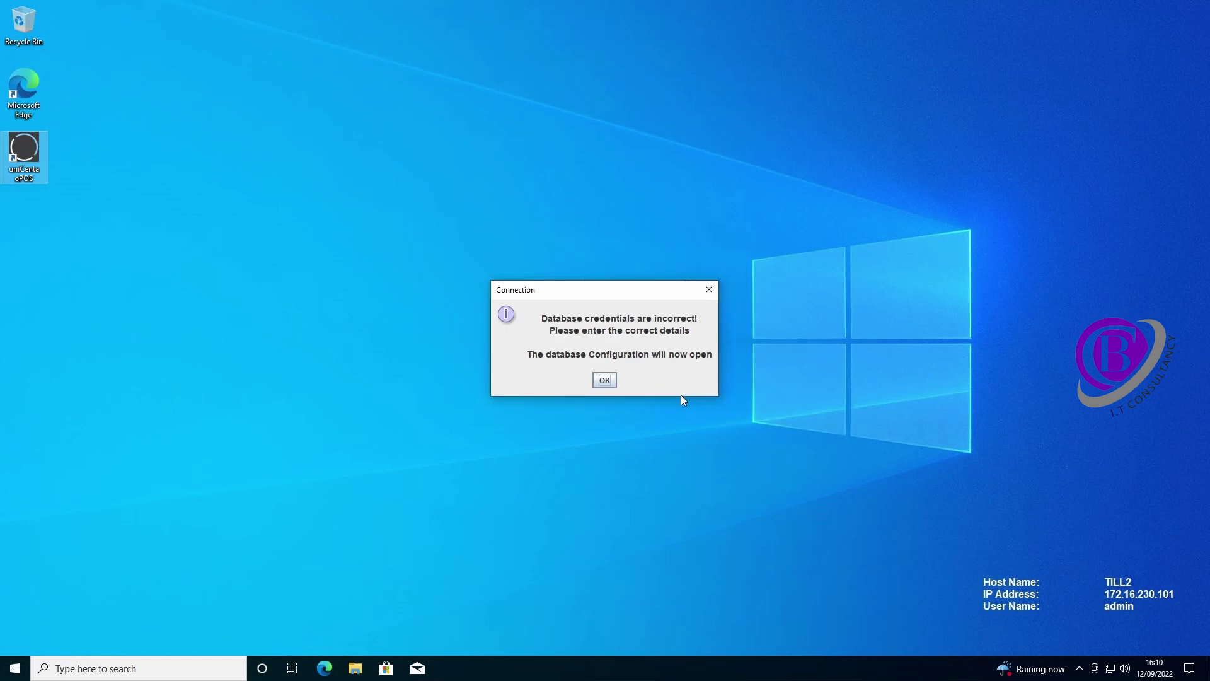
{"action": "left_click", "coordinate": [604, 380]}
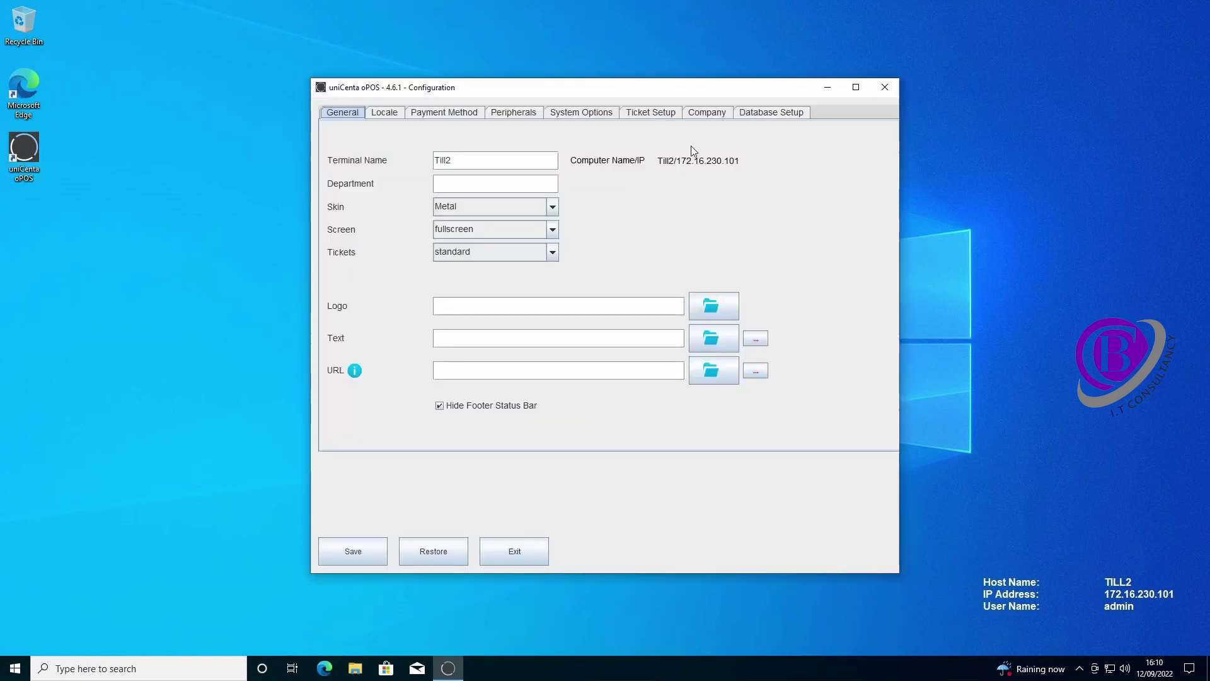
- Change the database URL host to 172.16.230.150, enter the database user credentials, and test the connection
{"action": "left_click", "coordinate": [776, 115]}
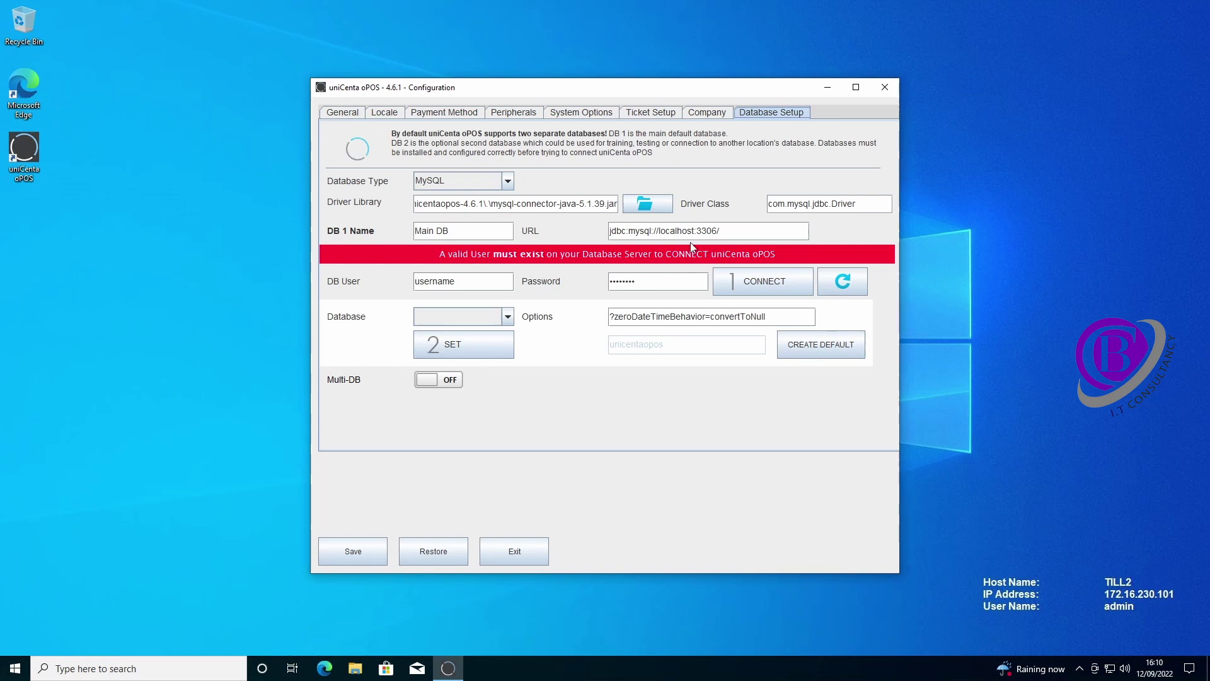
{"action": "left_click_drag", "start_coordinate": [658, 231], "coordinate": [695, 231]}
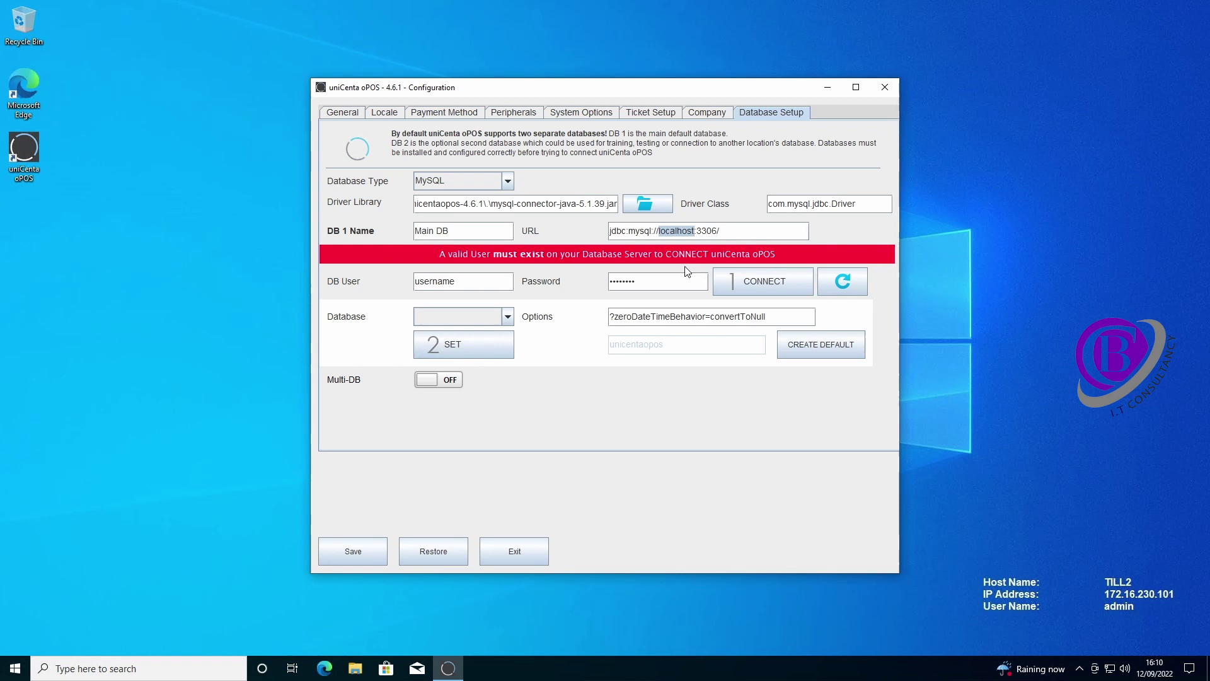
{"action": "type", "text": "172.16.230.150"}
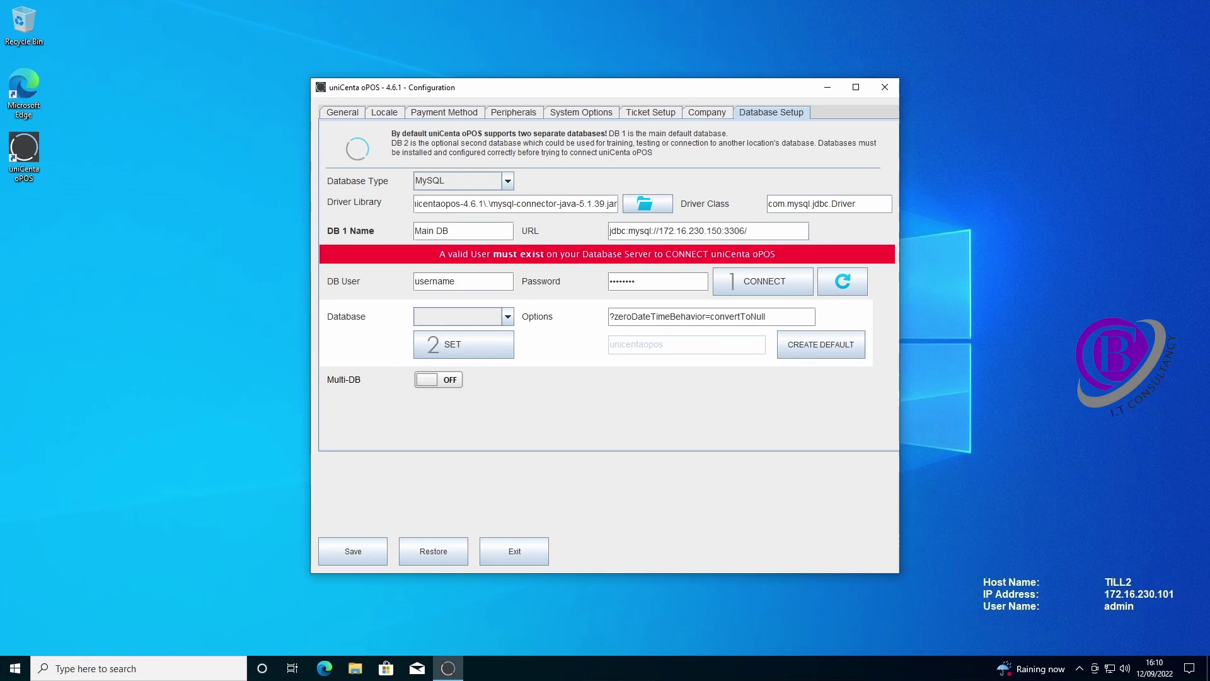
{"action": "key", "text": "Tab"}
{"action": "type", "text": "unicentap•••••"}
{"action": "left_click", "coordinate": [779, 287]}
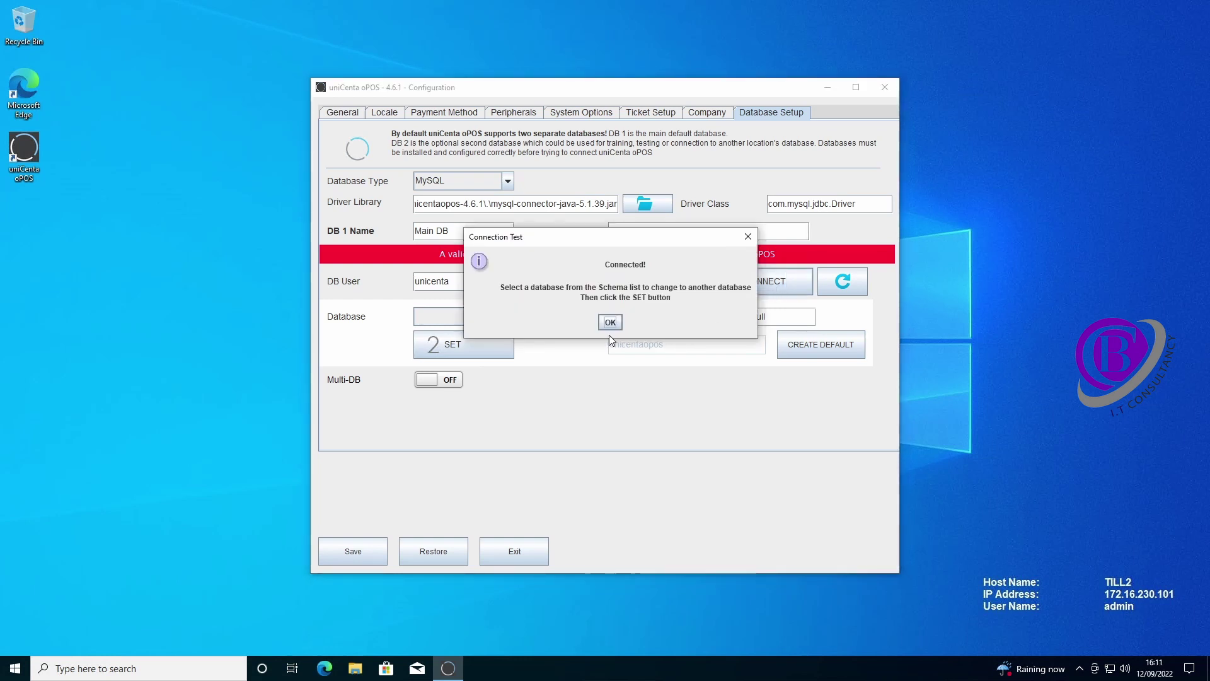
- Select unicentaopos as the main database
{"action": "left_click", "coordinate": [610, 323]}
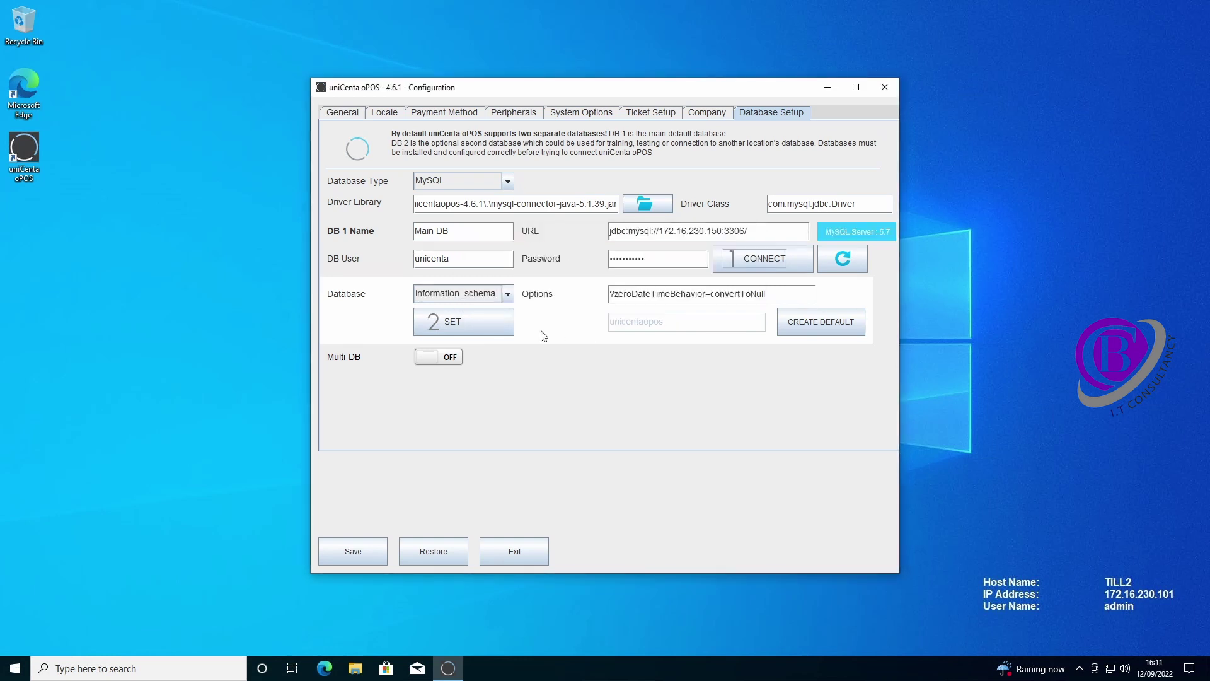
{"action": "left_click", "coordinate": [507, 294]}
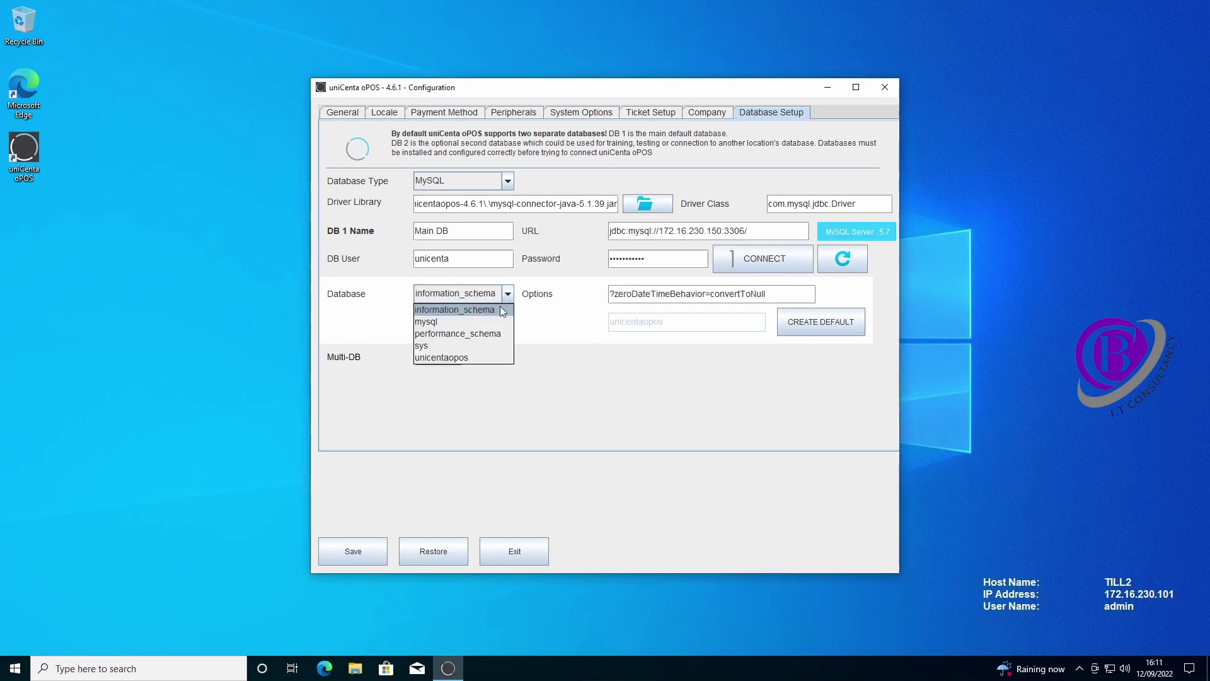
{"action": "left_click", "coordinate": [464, 359]}
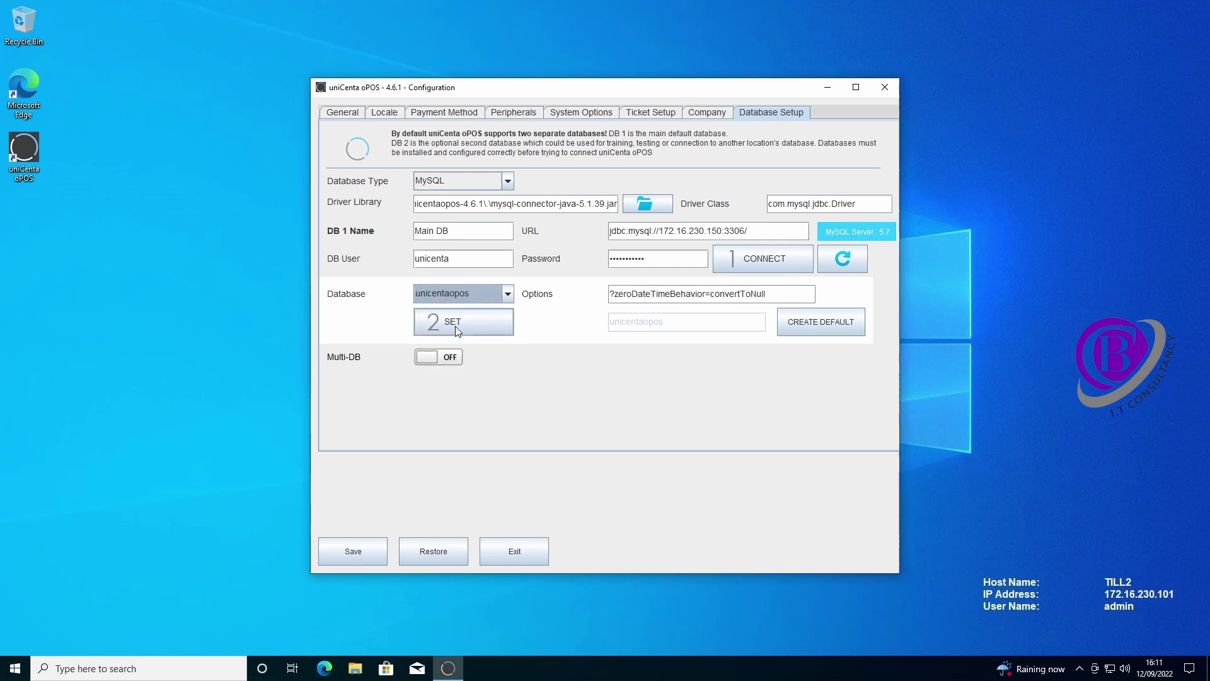
{"action": "left_click", "coordinate": [456, 326]}
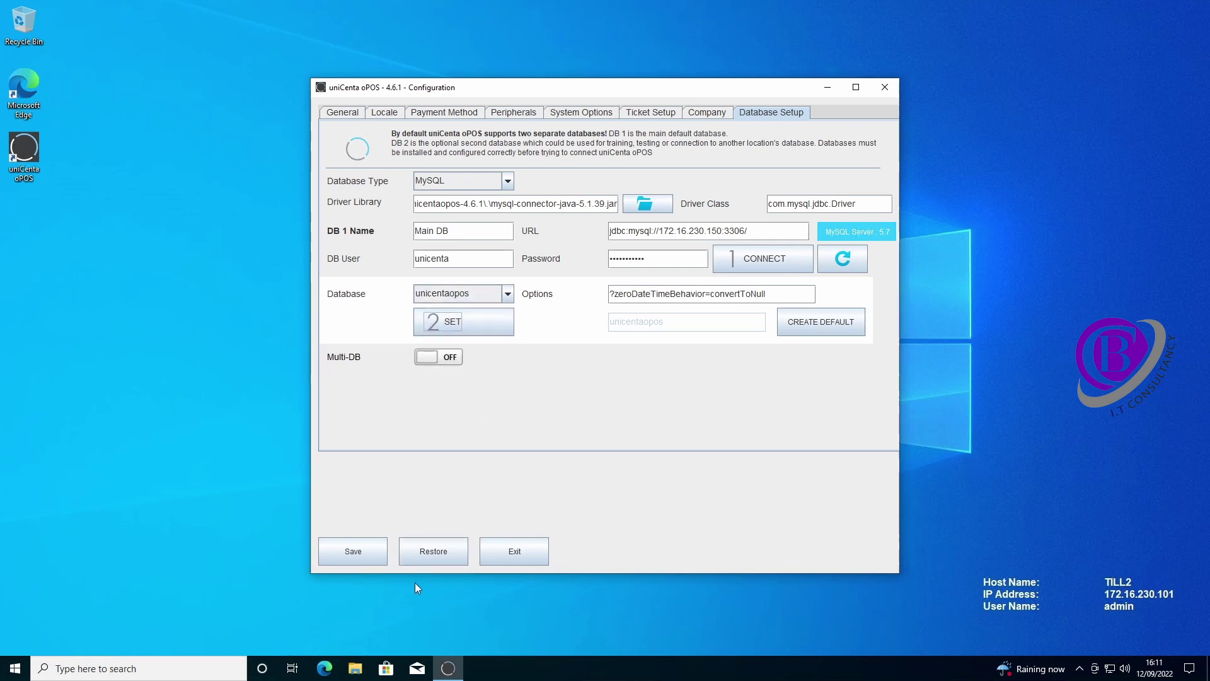
- Save the database configuration and close the Configuration window
{"action": "left_click", "coordinate": [353, 552]}
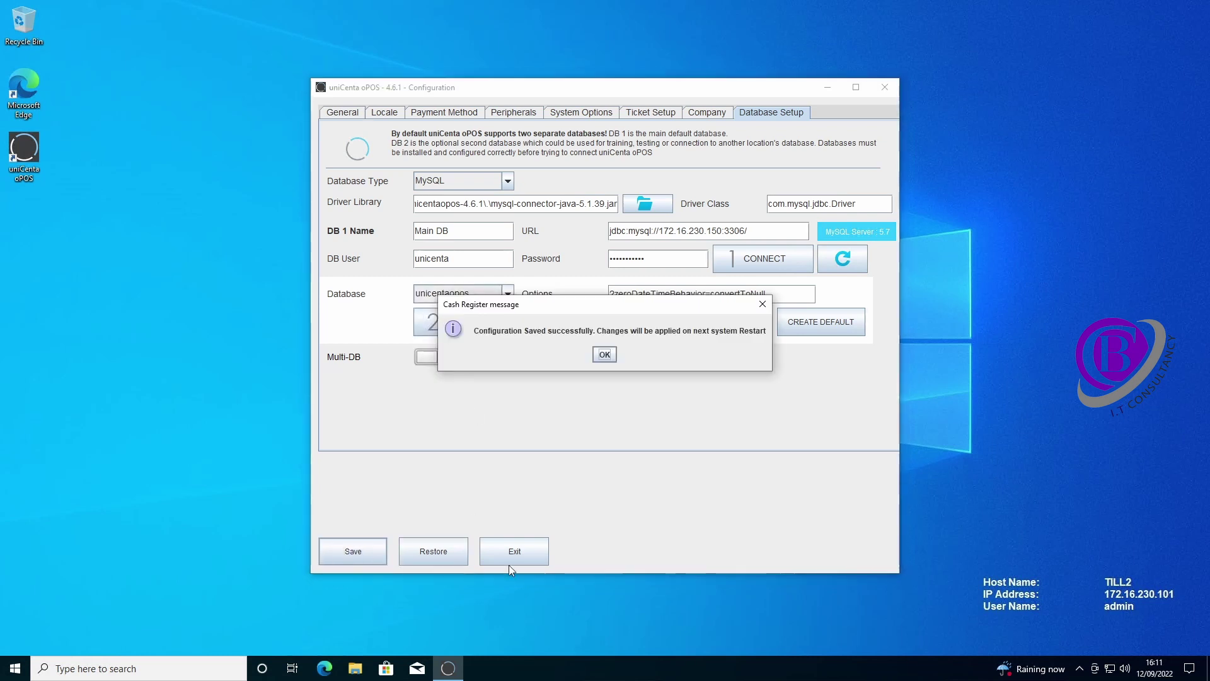
{"action": "left_click", "coordinate": [604, 354]}
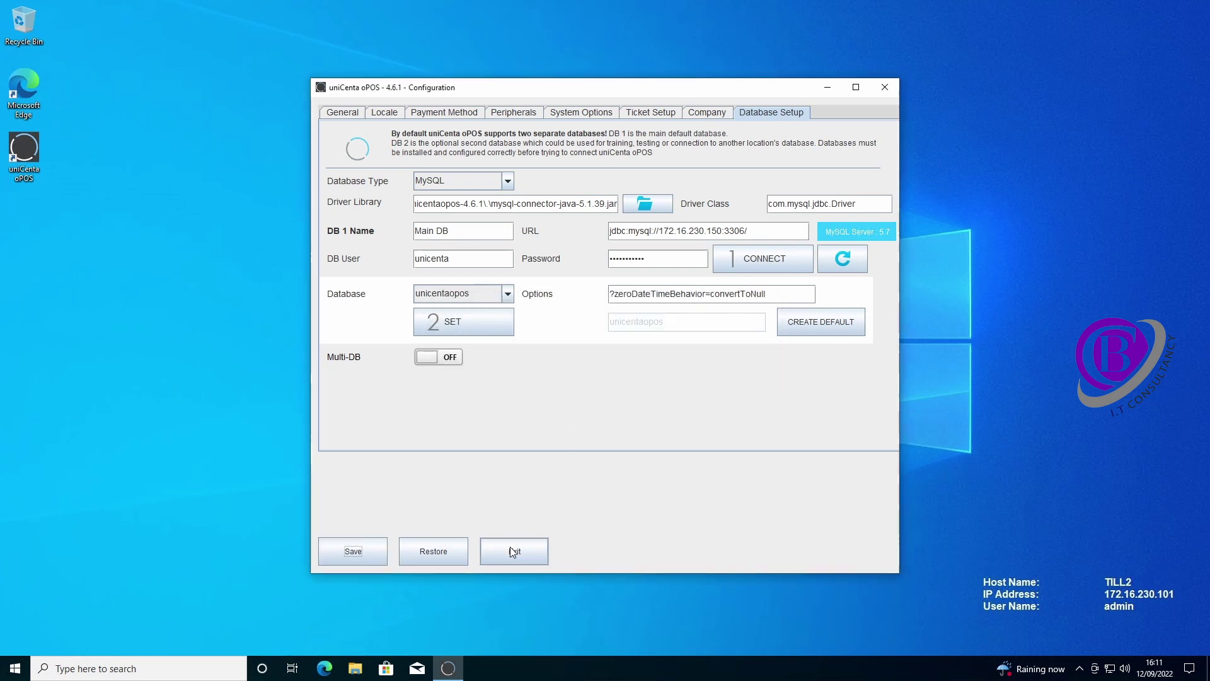
{"action": "left_click", "coordinate": [514, 557]}
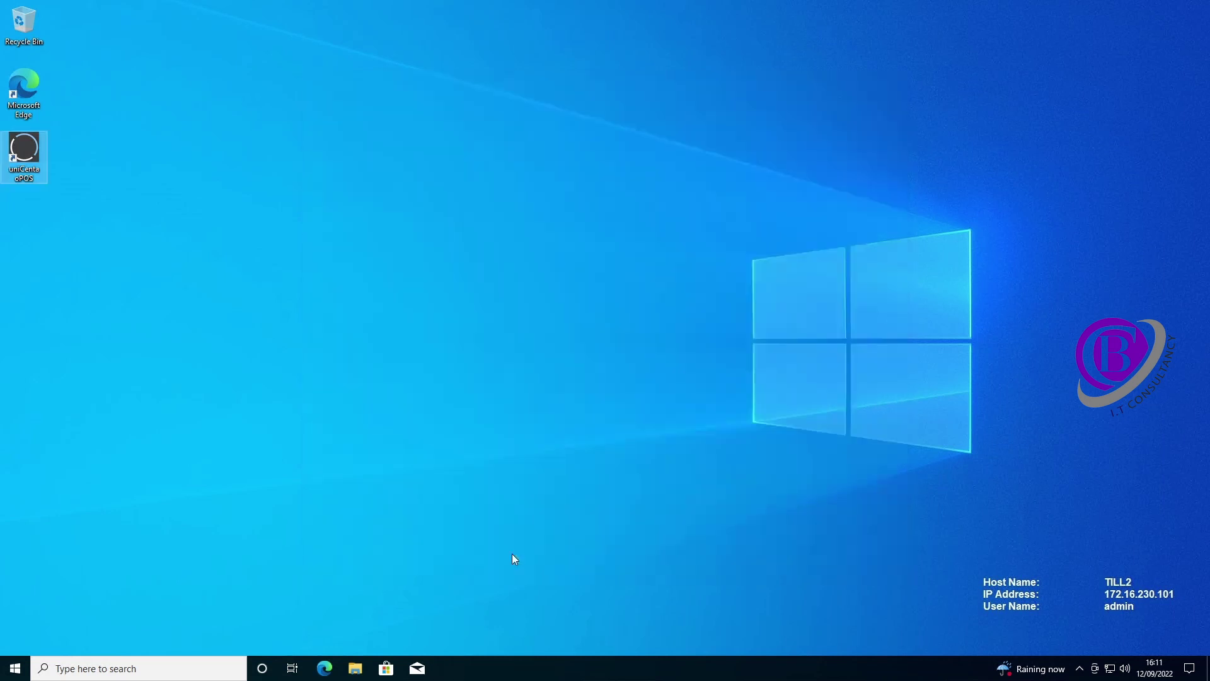
- Start uniCenta oPOS on TILL2, grant it firewall access, and sign in as Administrator
{"action": "double_click", "coordinate": [28, 162]}
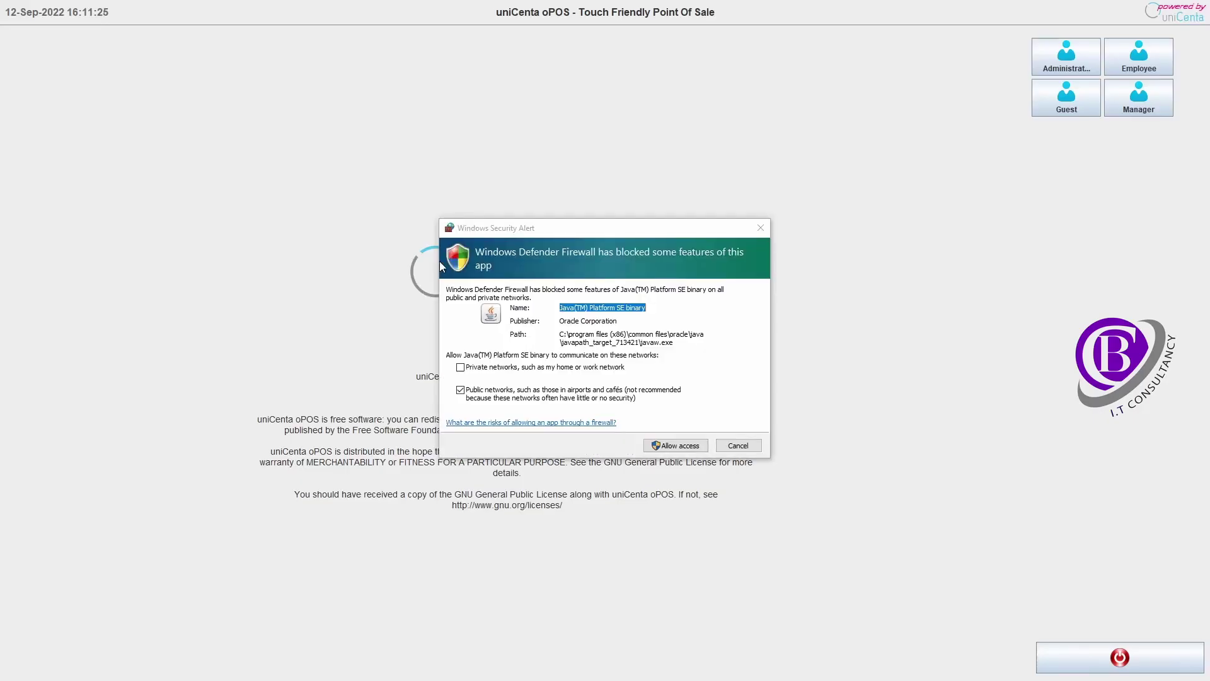
{"action": "left_click", "coordinate": [693, 447]}
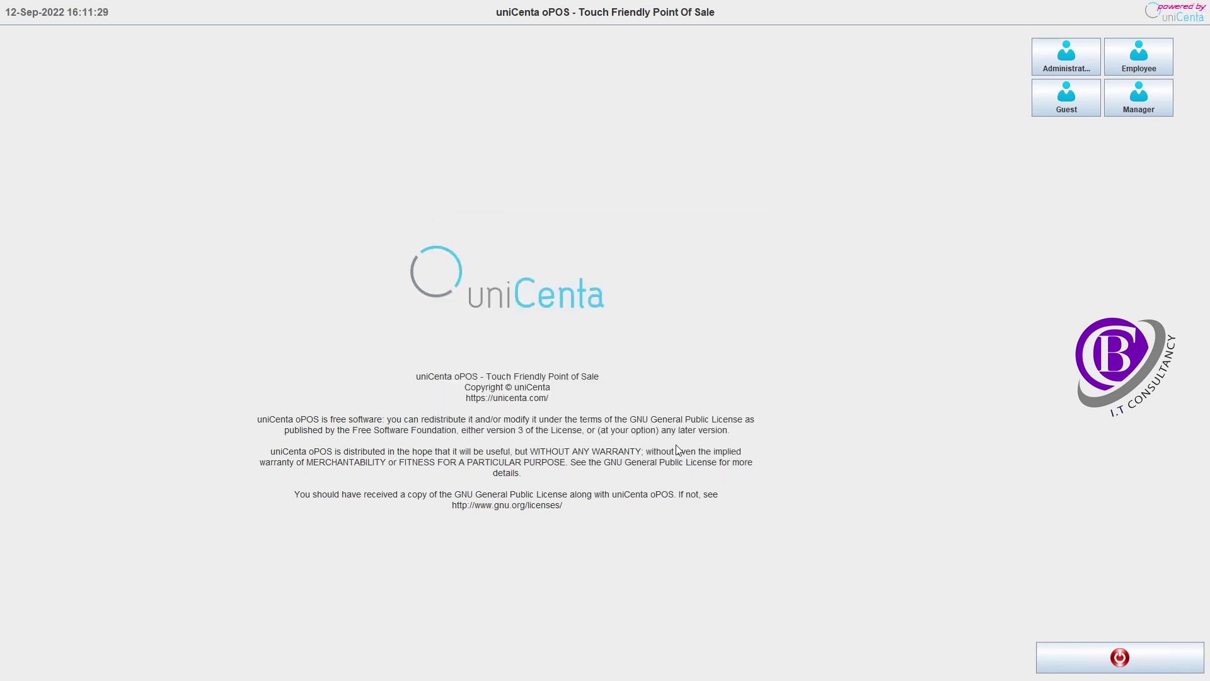
{"action": "left_click", "coordinate": [1067, 57]}
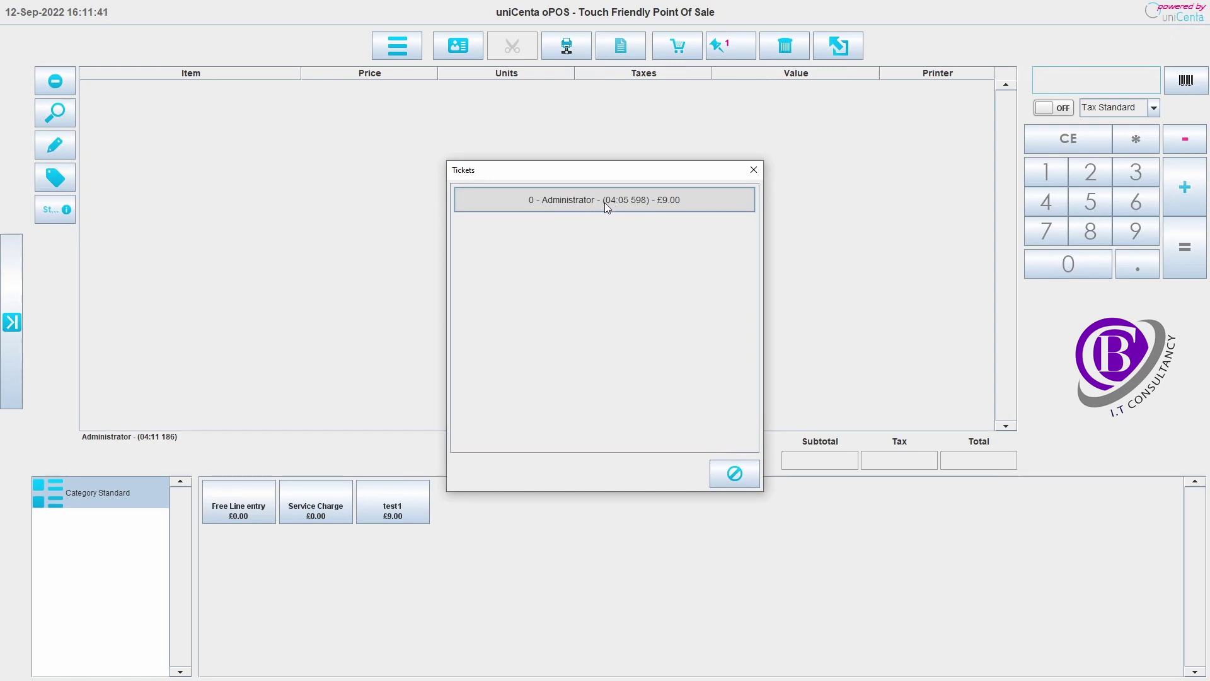
- Close the Tickets list and start a new product in Stock > Products
{"action": "left_click", "coordinate": [738, 477]}
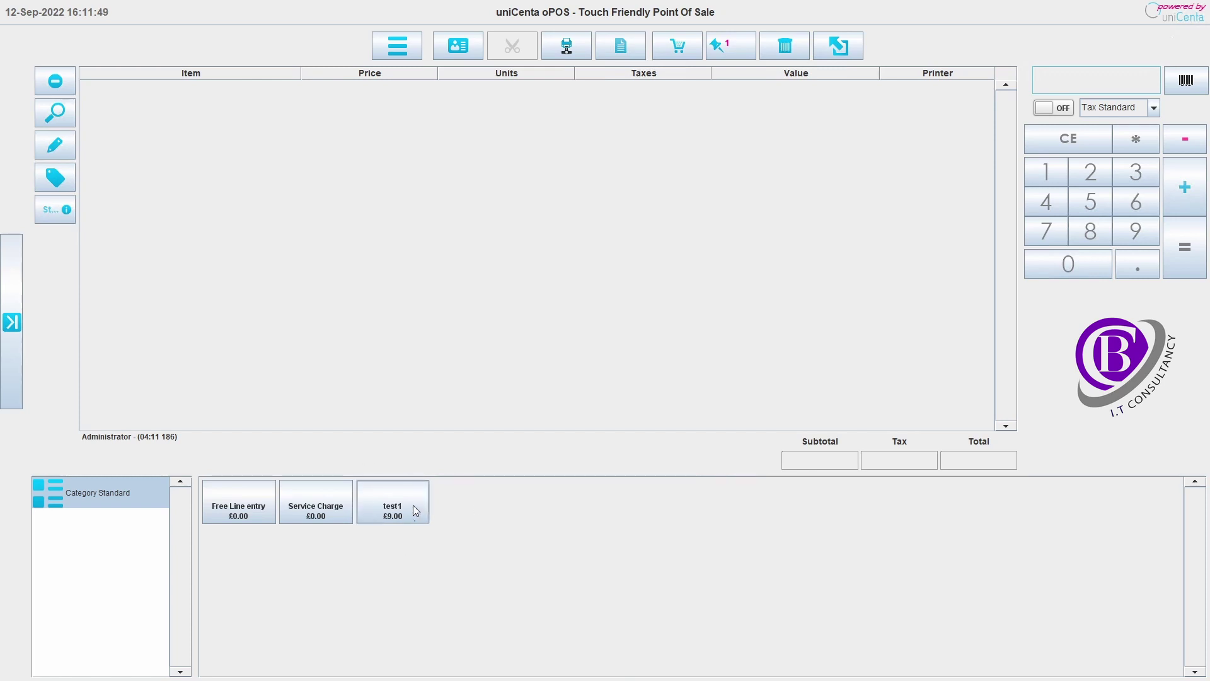
{"action": "left_click", "coordinate": [13, 322]}
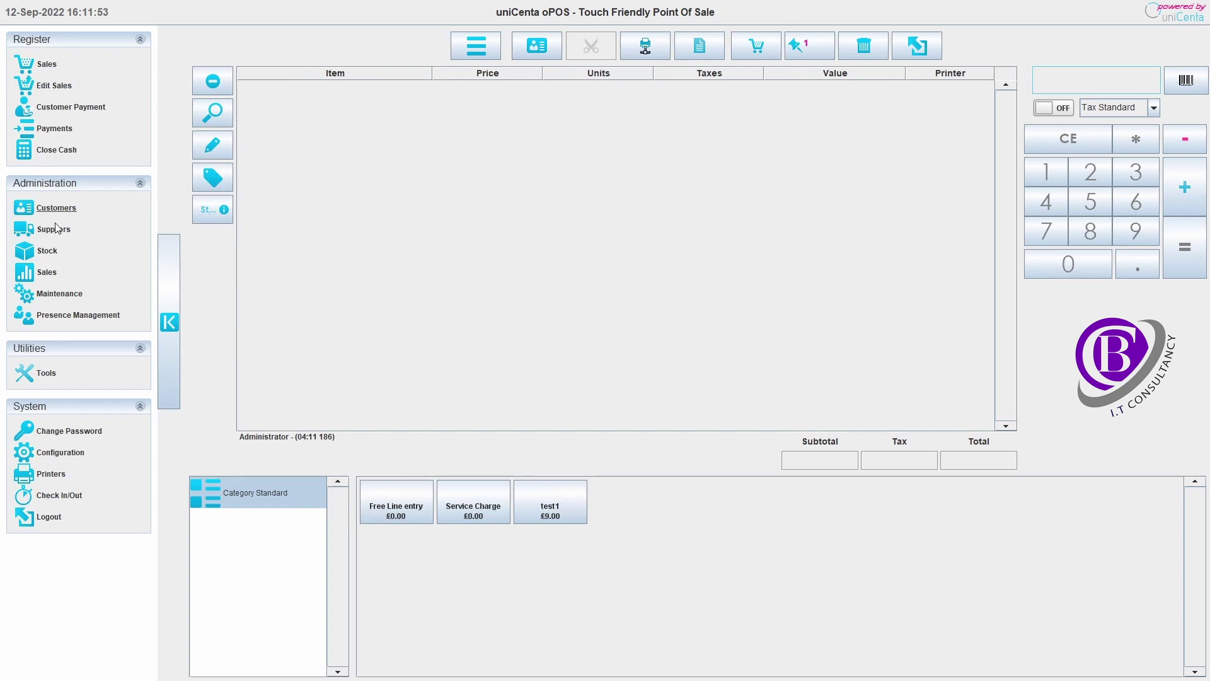
{"action": "left_click", "coordinate": [49, 250]}
{"action": "left_click", "coordinate": [340, 141]}
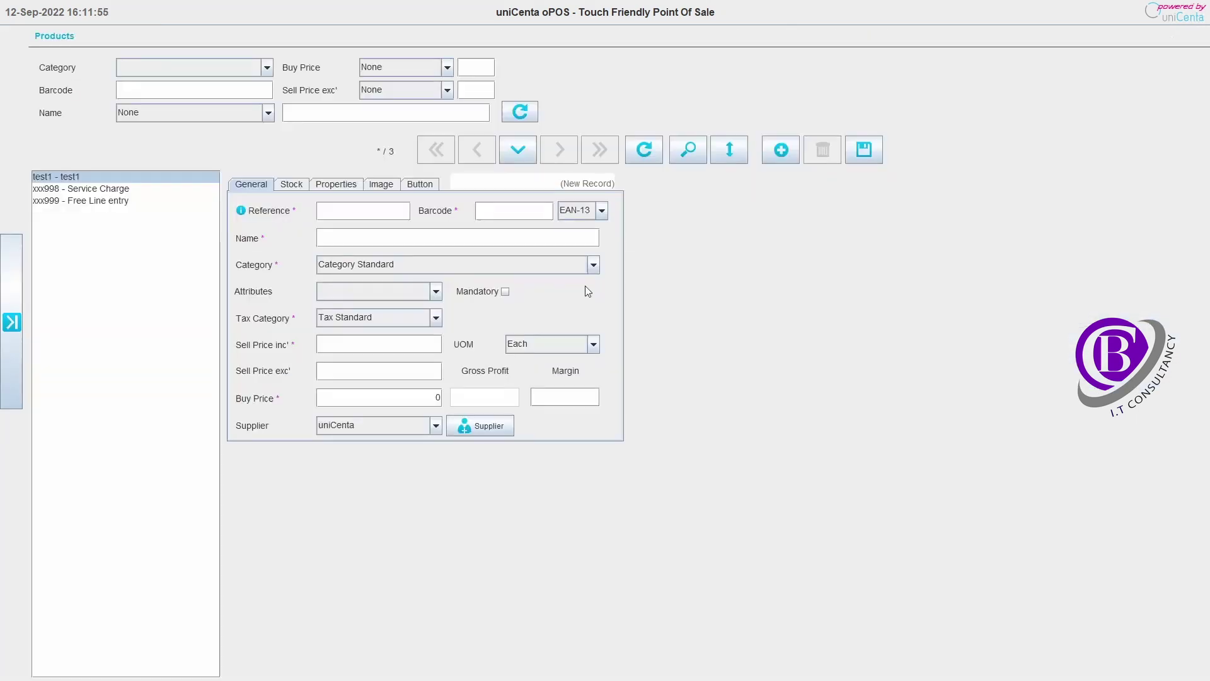
- Enter reference and name test2, sell price 10 and buy price 7, and save
{"action": "left_click", "coordinate": [335, 212]}
{"action": "type", "text": "test2"}
{"action": "key", "text": "Tab"}
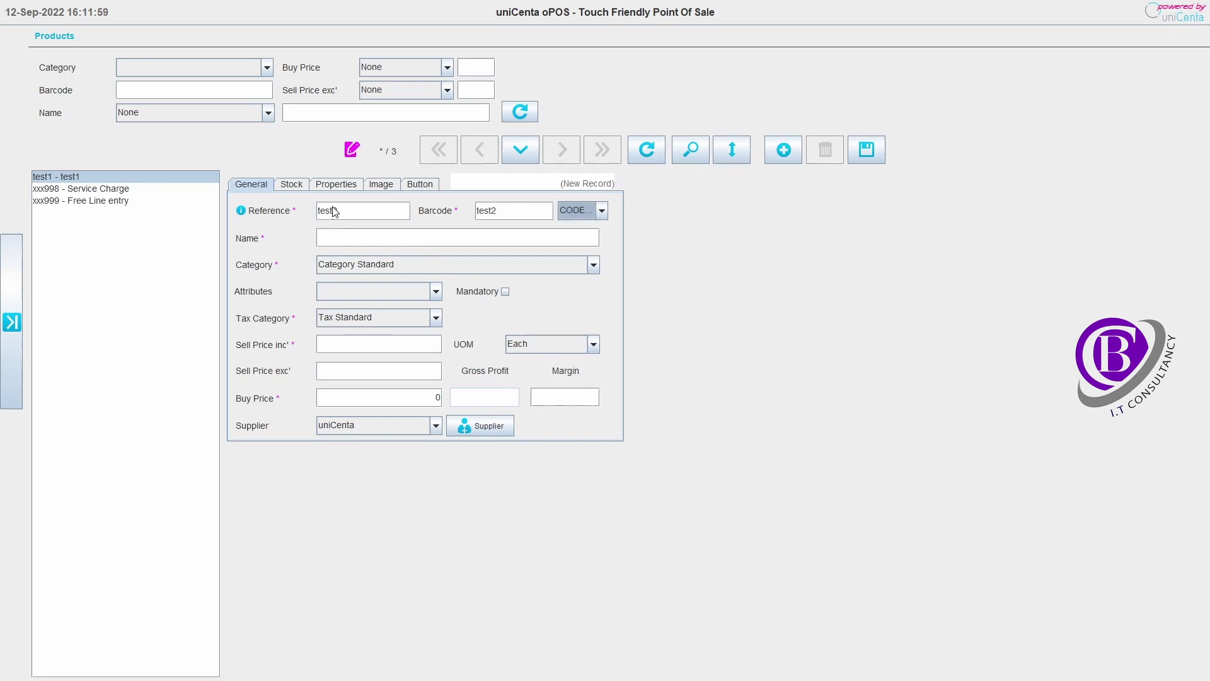
{"action": "key", "text": "Tab"}
{"action": "type", "text": "test2"}
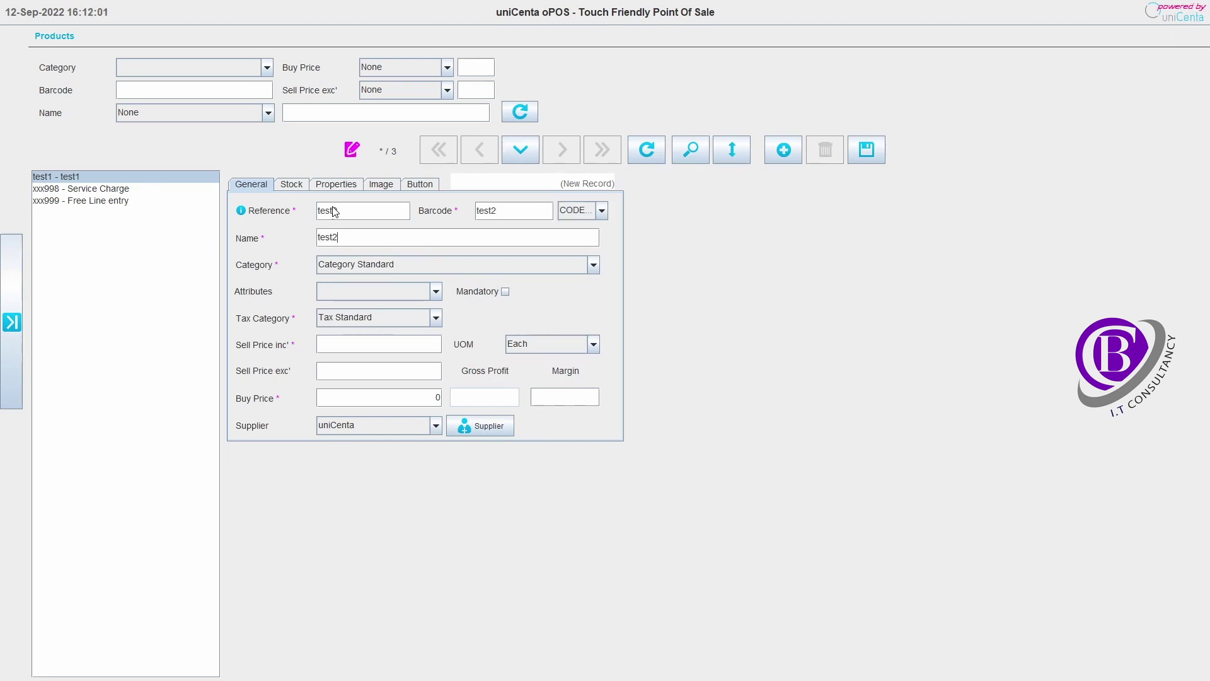
{"action": "left_click", "coordinate": [375, 346]}
{"action": "type", "text": "10"}
{"action": "key", "text": "Tab"}
{"action": "key", "text": "Tab"}
{"action": "type", "text": "7"}
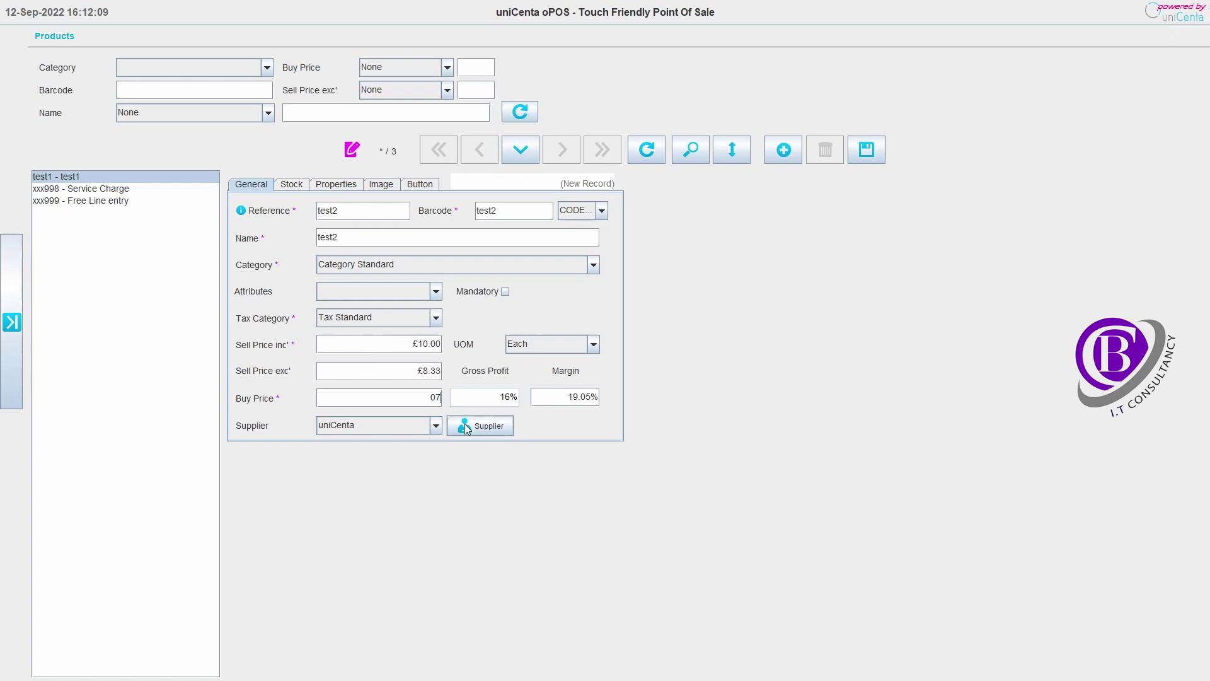
{"action": "left_click", "coordinate": [865, 152]}
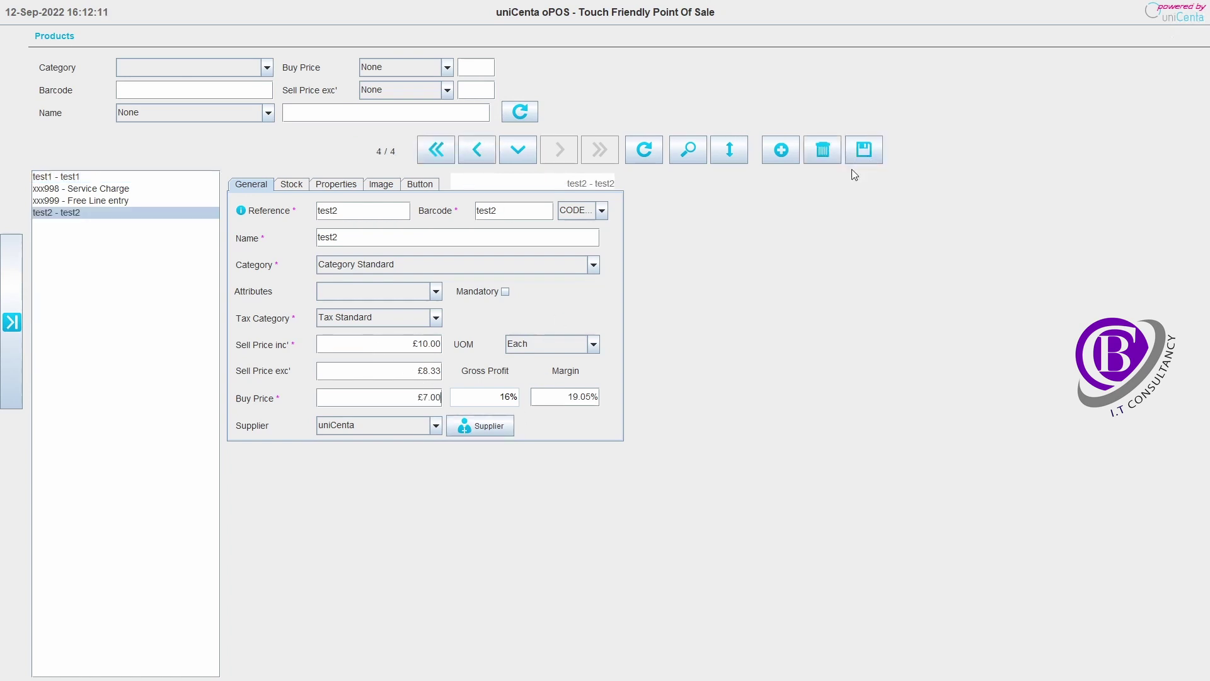
- Go back to Sales and load the '0 - Administrator - £9.00' shared ticket
{"action": "left_click", "coordinate": [3, 240]}
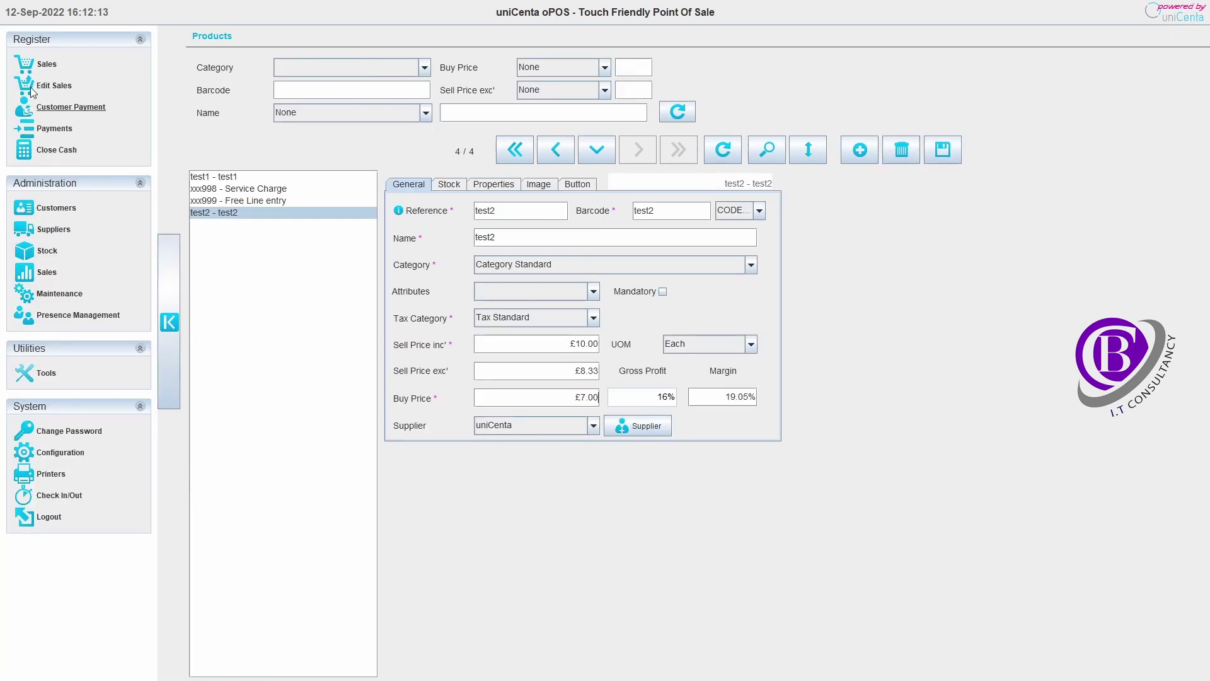
{"action": "left_click", "coordinate": [46, 64]}
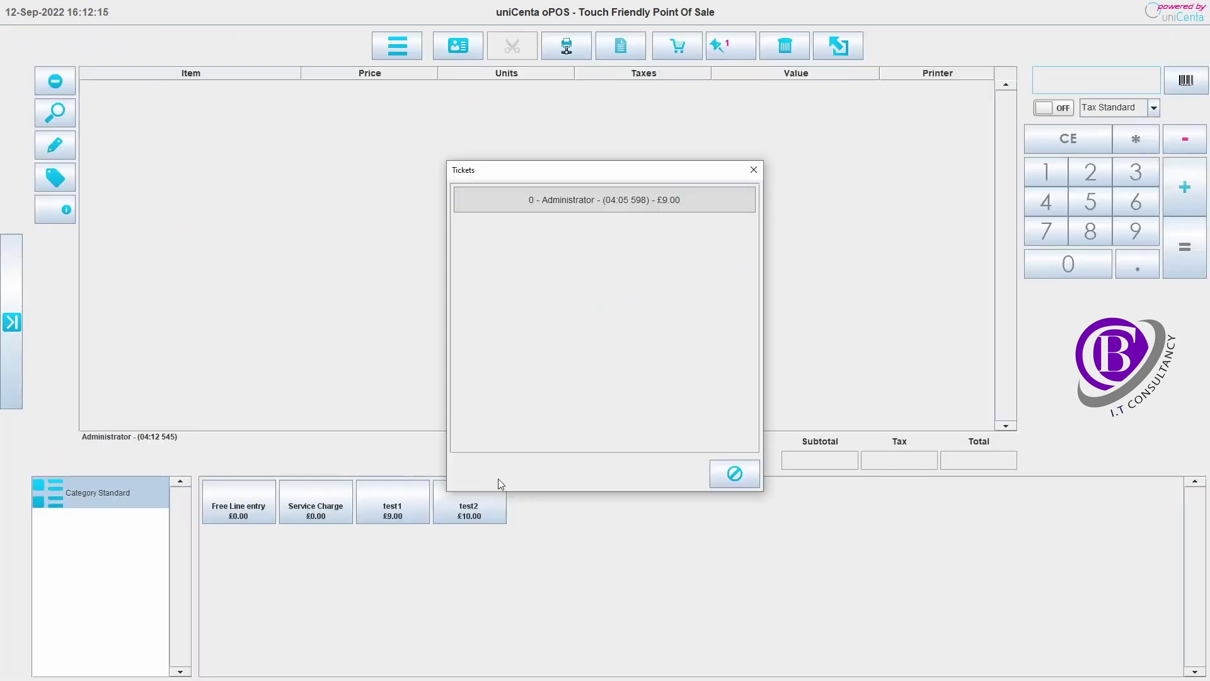
{"action": "left_click", "coordinate": [595, 191]}
{"action": "left_click", "coordinate": [613, 200]}
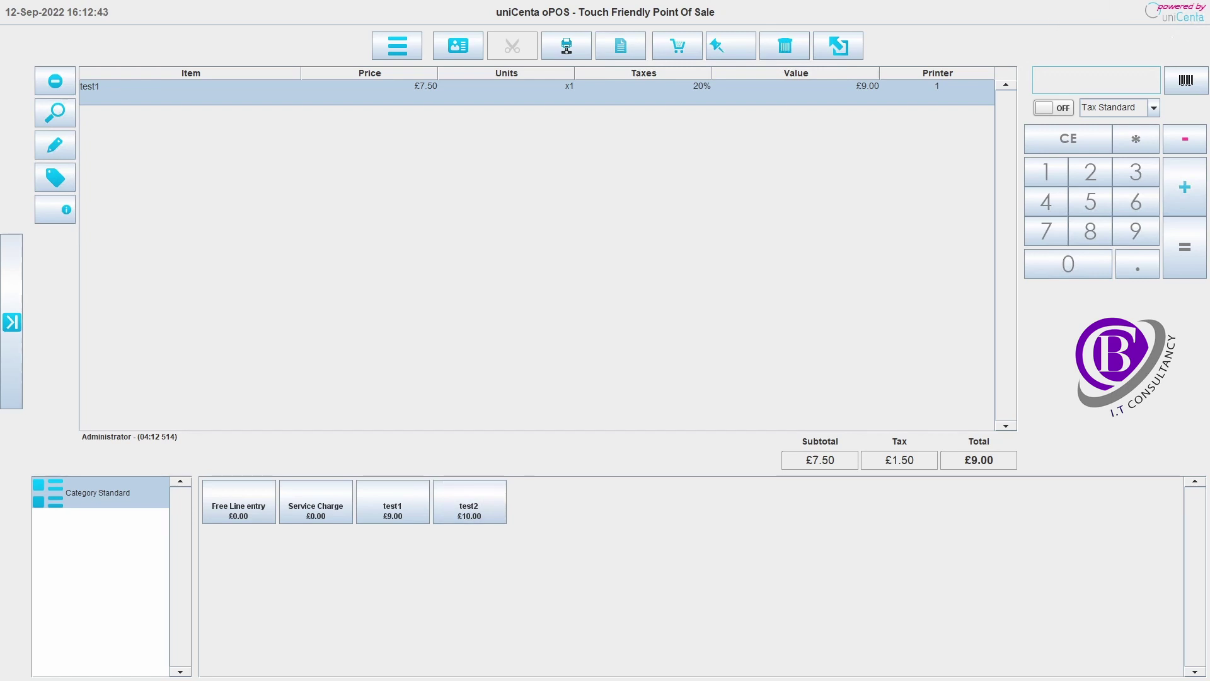
- Log out, sign in as Employee, and open the till Configuration
{"action": "left_click", "coordinate": [838, 47]}
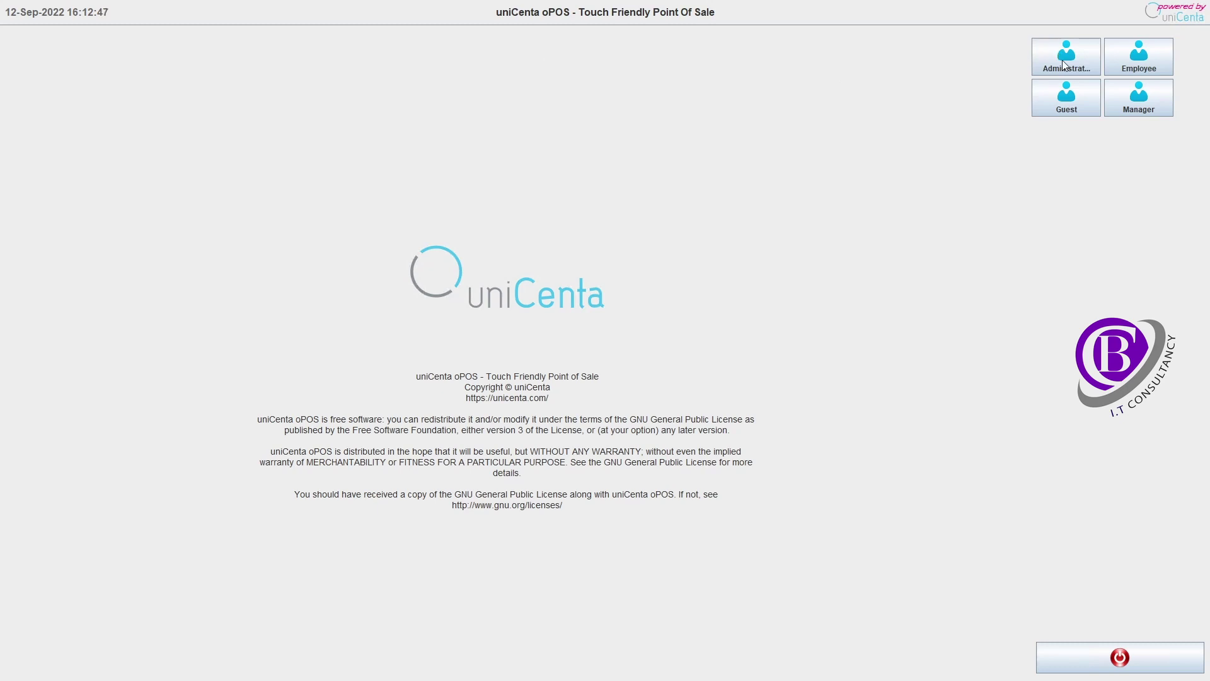
{"action": "left_click", "coordinate": [1147, 59]}
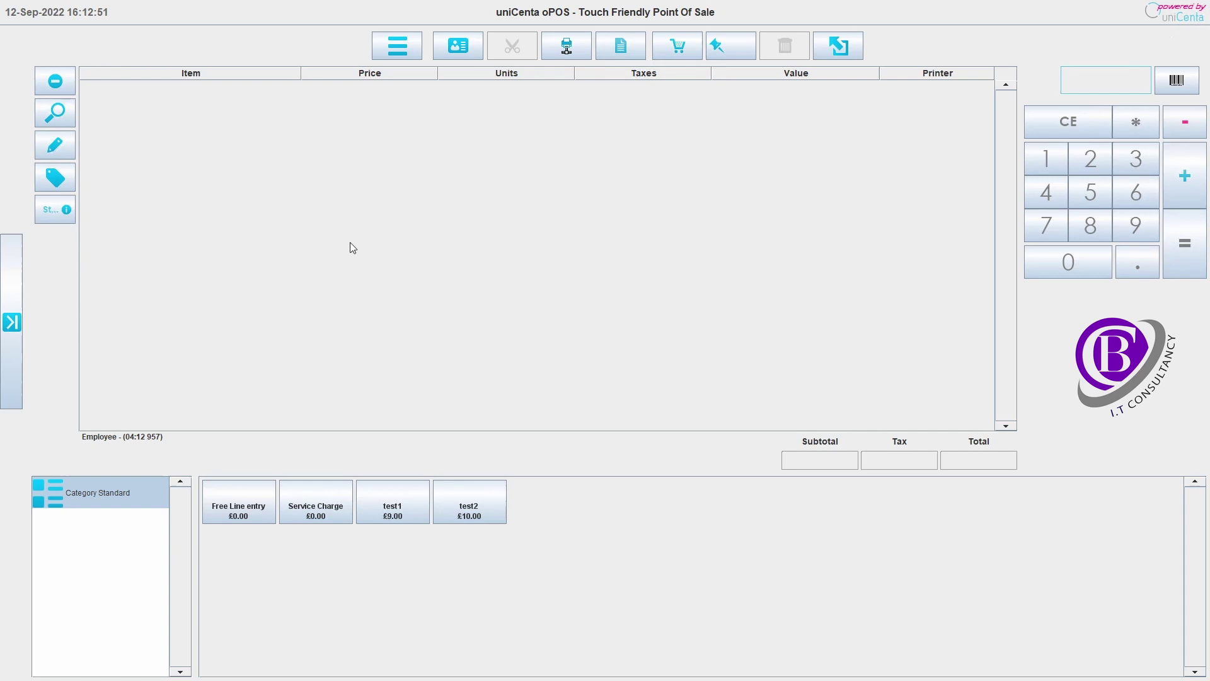
{"action": "left_click", "coordinate": [12, 322]}
{"action": "left_click", "coordinate": [58, 328]}
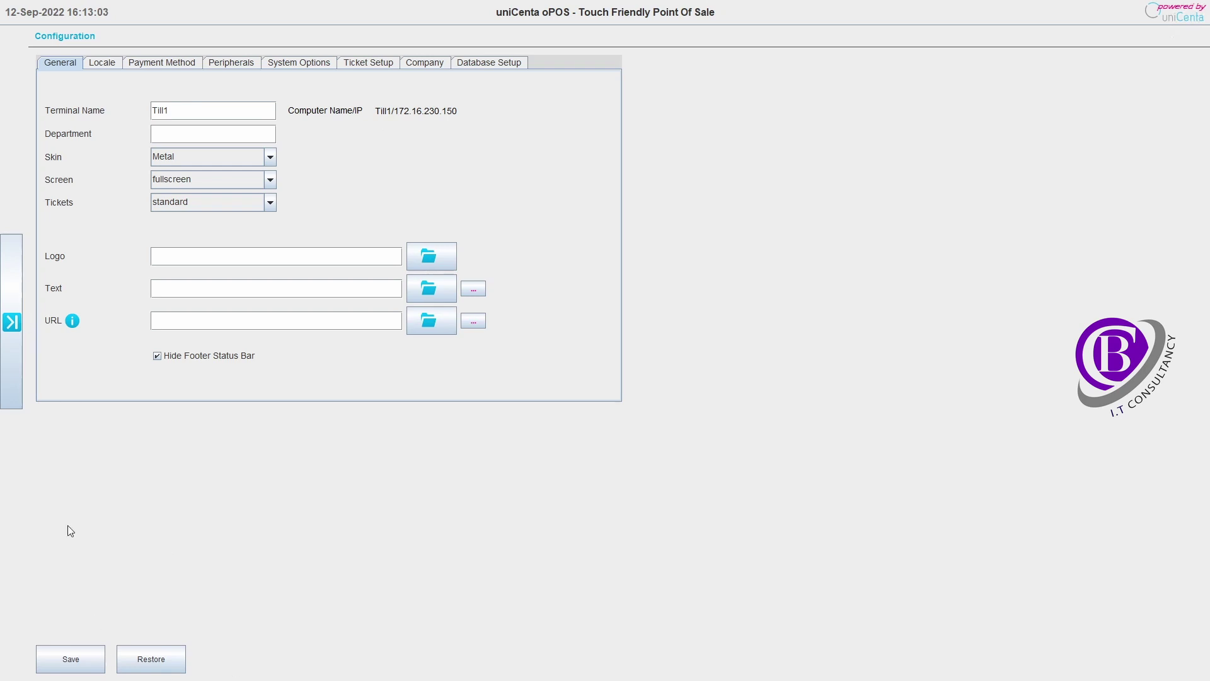
- Return to the Sales screen as Employee
{"action": "left_click", "coordinate": [12, 323]}
{"action": "left_click", "coordinate": [48, 65]}
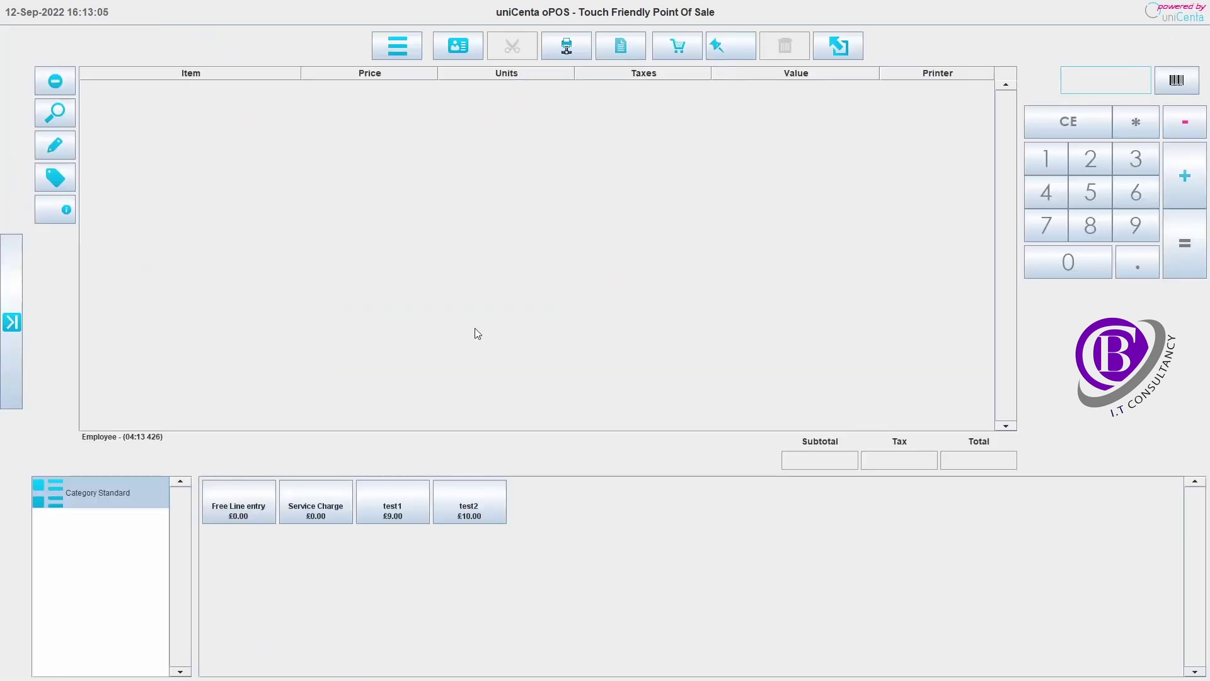
{"action": "left_click", "coordinate": [478, 512]}
- As Employee, attempt Maintenance > Users and dismiss the refusal, then open Maintenance as Administrator
{"action": "left_click", "coordinate": [12, 323]}
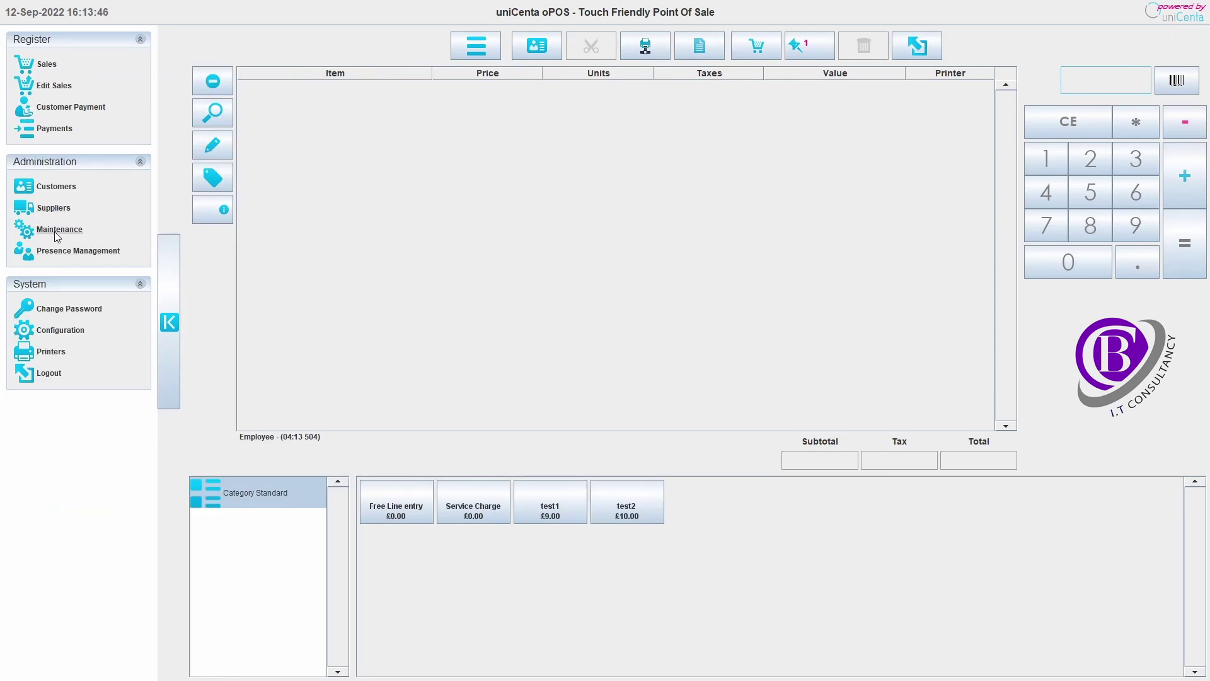
{"action": "left_click", "coordinate": [57, 232]}
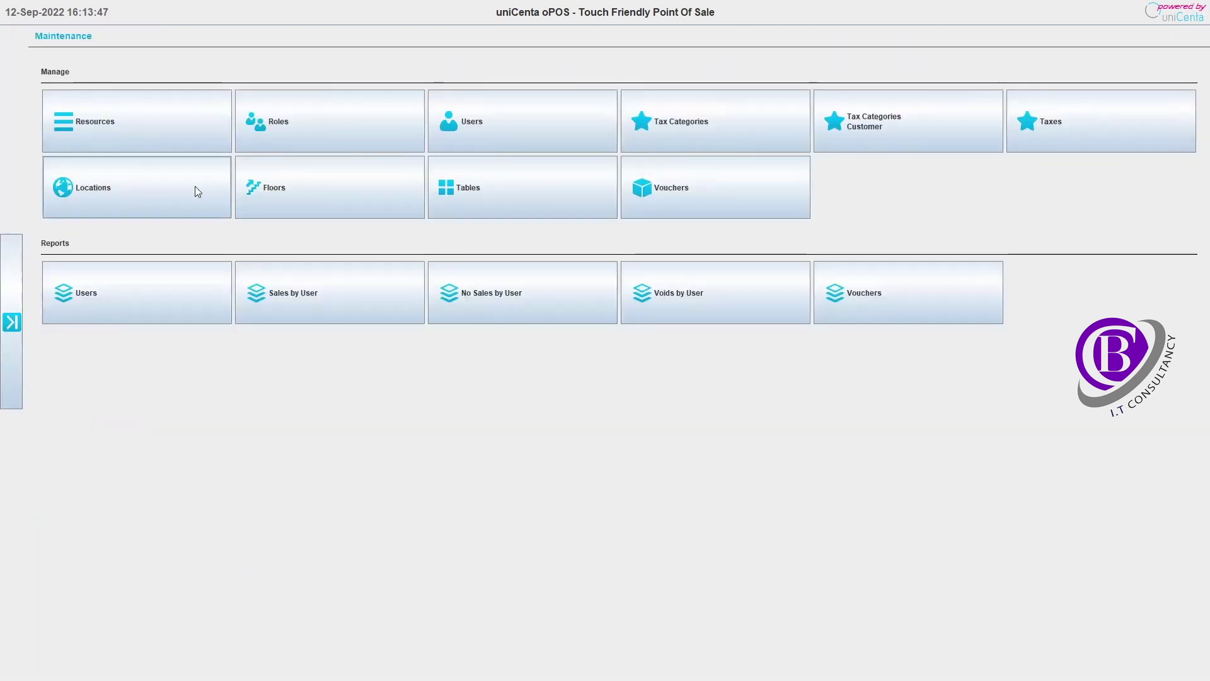
{"action": "left_click", "coordinate": [487, 122]}
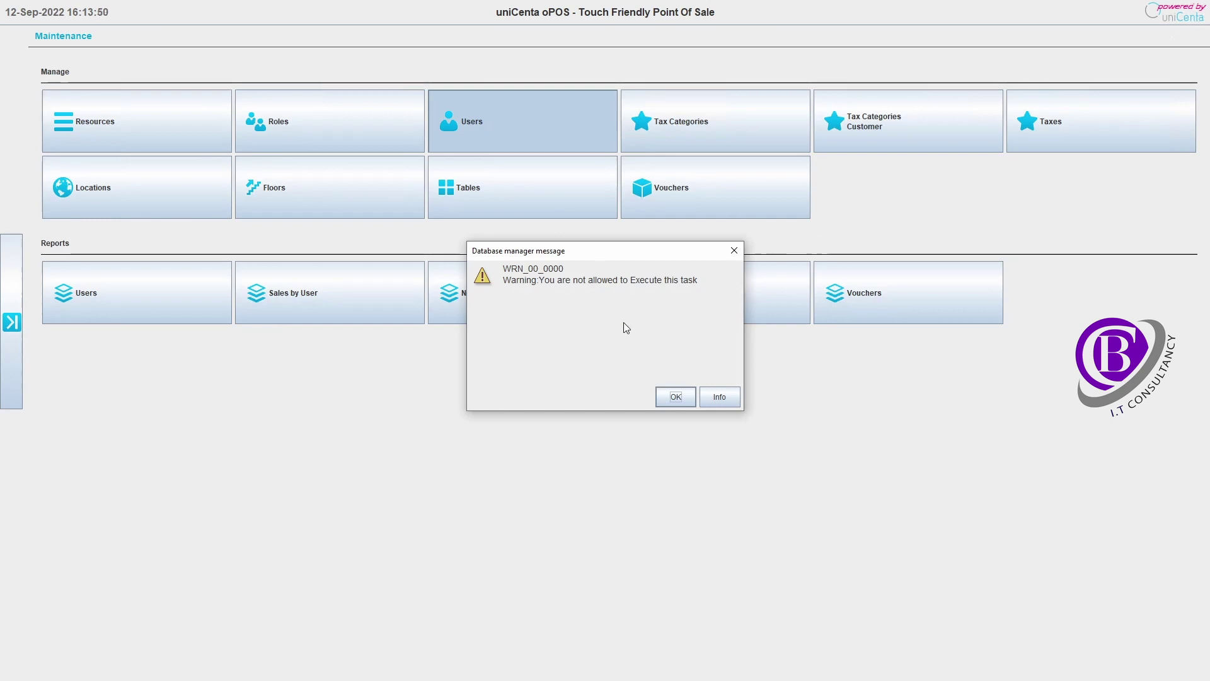
{"action": "left_click", "coordinate": [675, 397]}
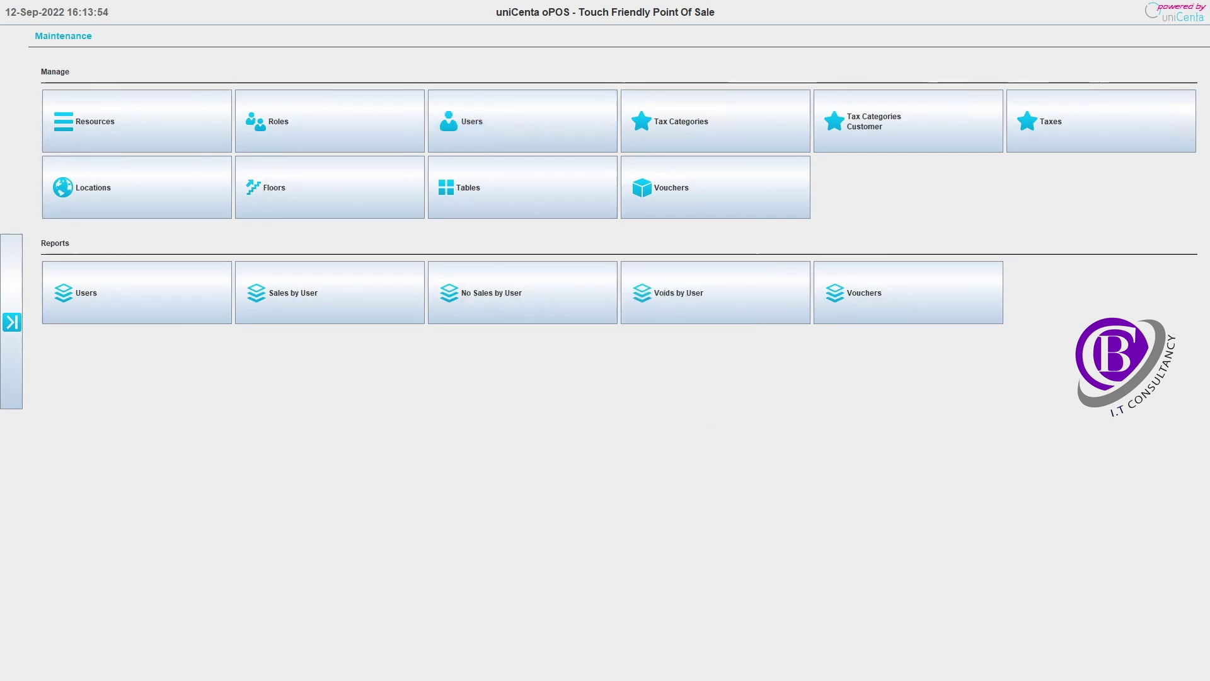
{"action": "left_click", "coordinate": [16, 321]}
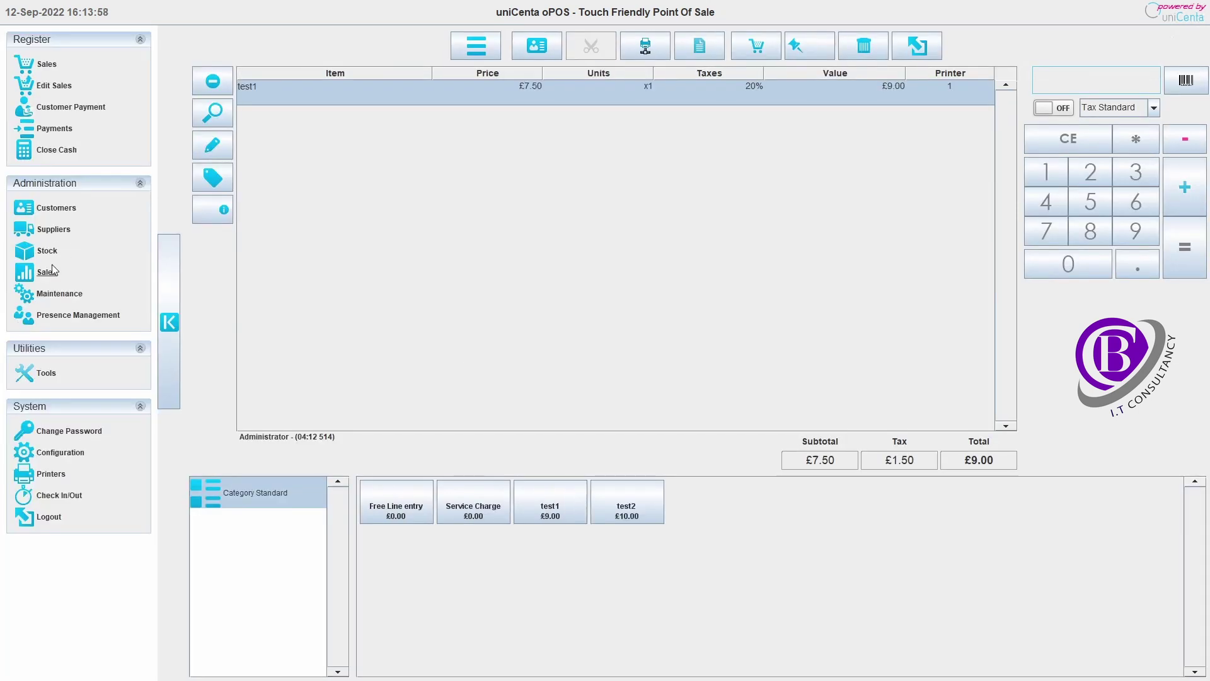
{"action": "left_click", "coordinate": [57, 294]}
{"action": "left_click", "coordinate": [496, 133]}
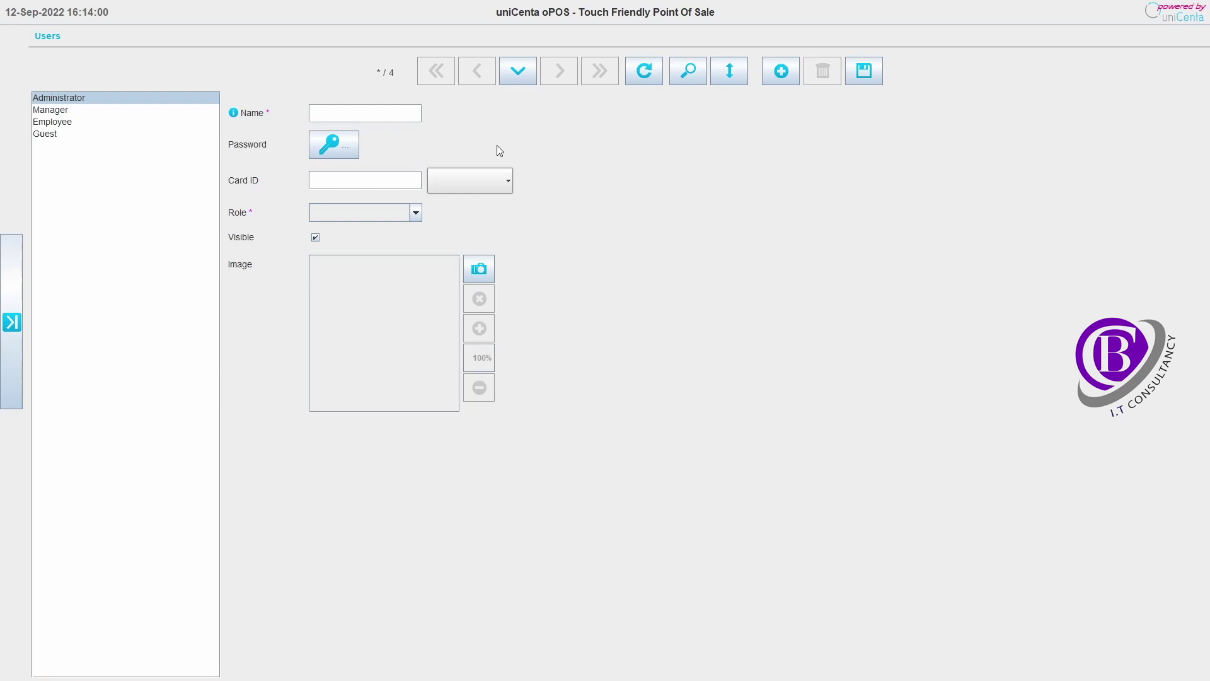